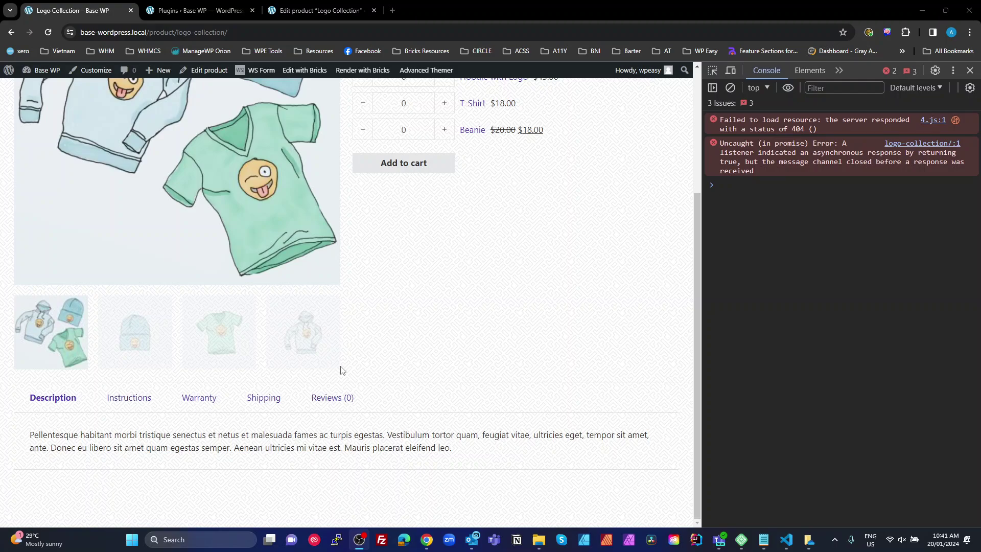
Switch from the Logo Collection page to the 'Plugins ‹ Base WP' tab
{"action": "left_click", "coordinate": [202, 11]}
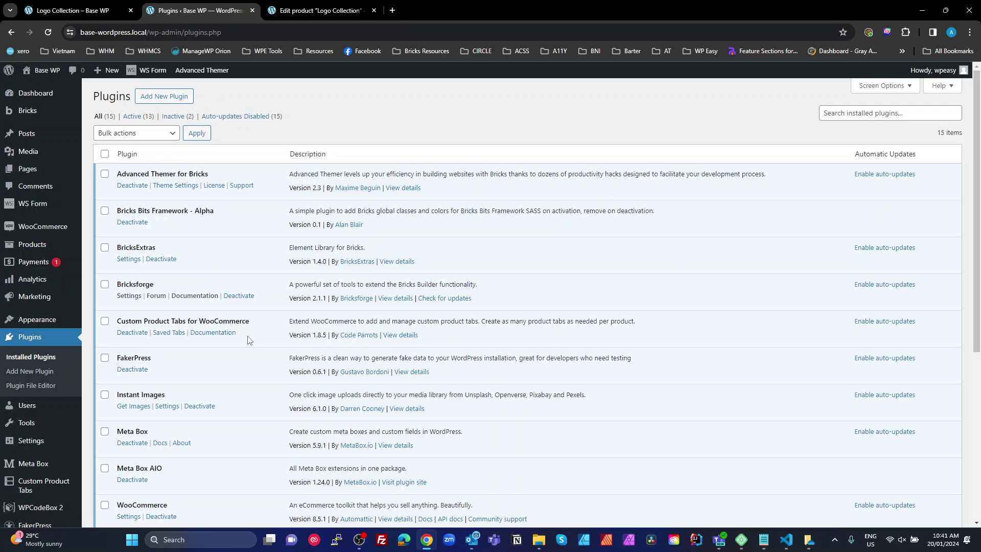
Scan the Instructions, Warranty and Shipping custom tabs in the product editor, then go back to the product page
{"action": "left_click", "coordinate": [323, 12]}
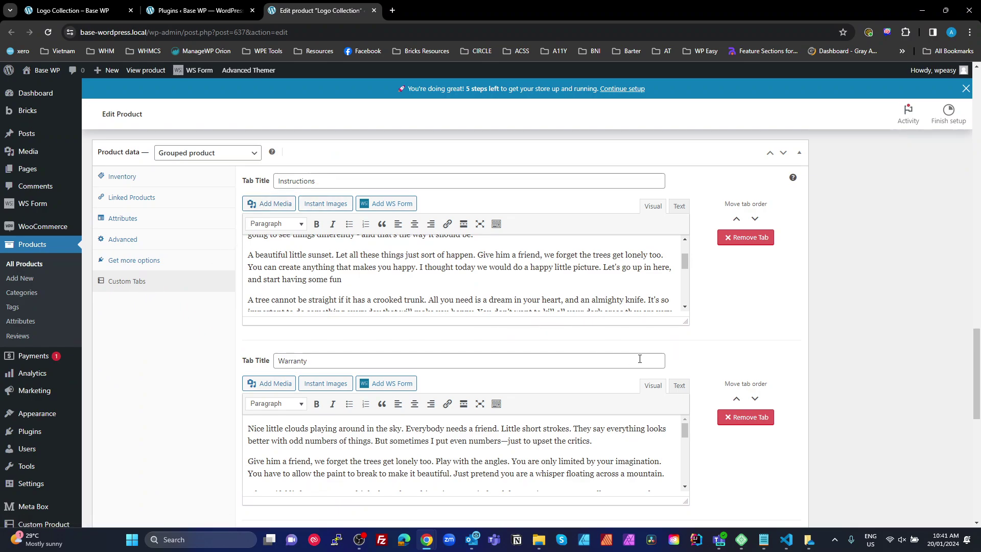
{"action": "scroll", "coordinate": [701, 332], "scroll_direction": "down", "scroll_amount": 6}
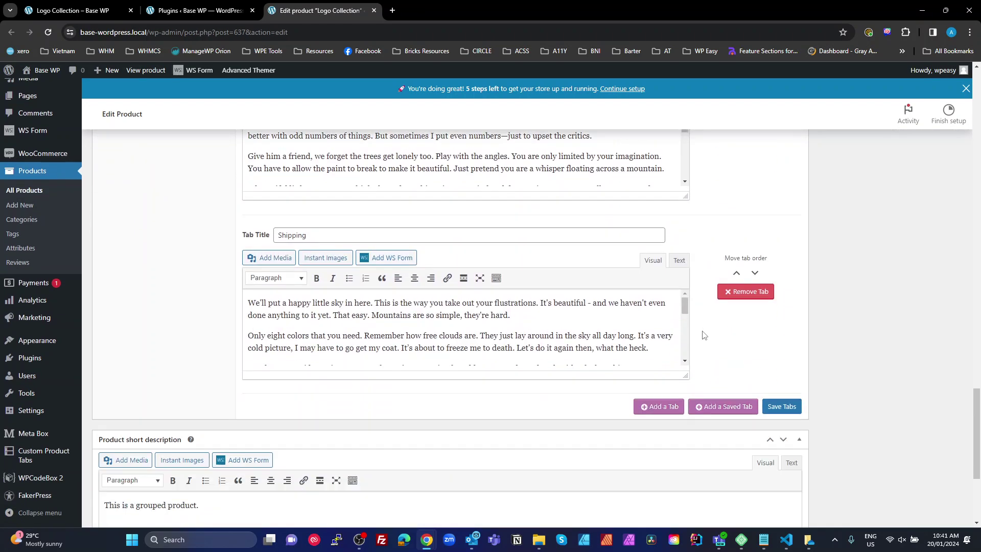
{"action": "scroll", "coordinate": [664, 332], "scroll_direction": "up", "scroll_amount": 4}
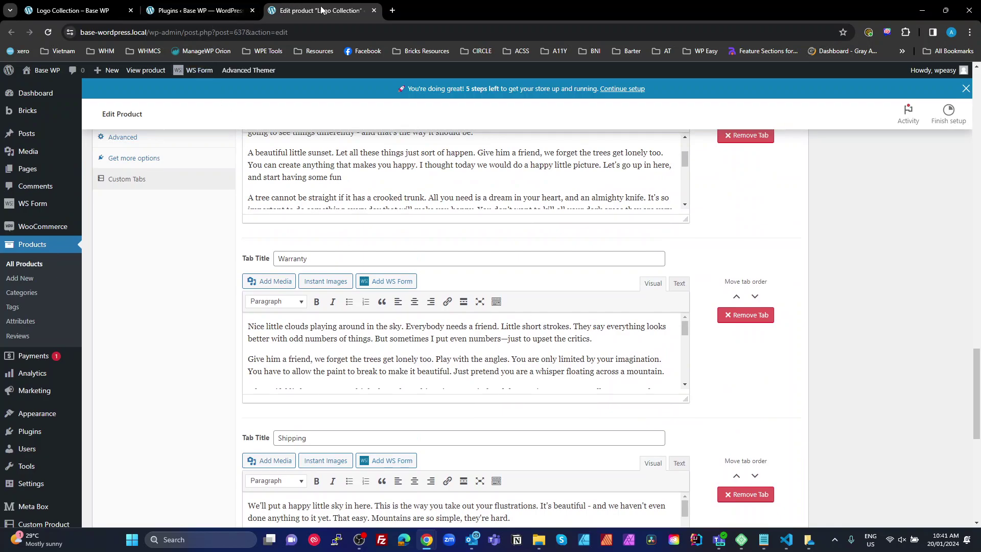
{"action": "left_click", "coordinate": [82, 10]}
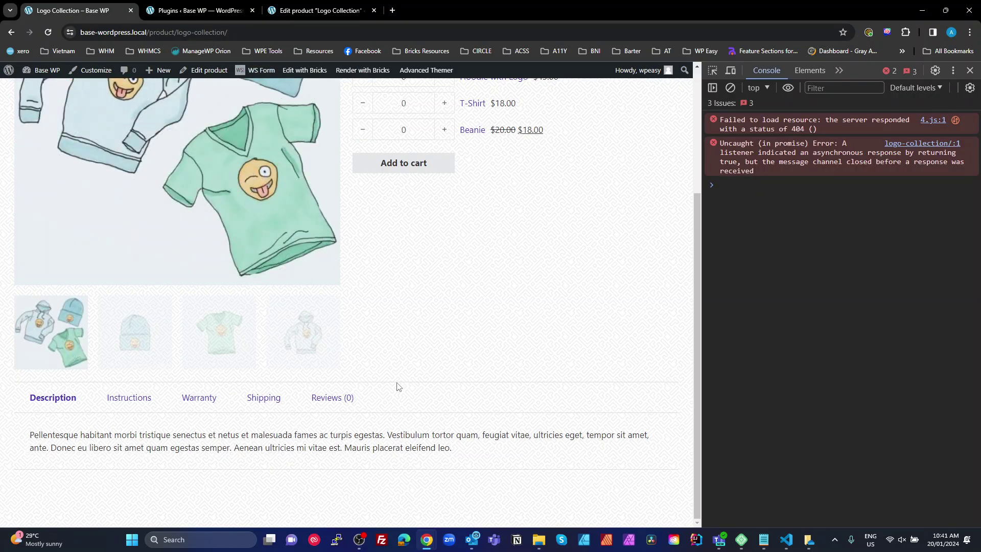
On desktop, view the Instructions, Warranty, Shipping, Reviews and Description tabs in turn
{"action": "scroll", "coordinate": [403, 385], "scroll_direction": "up", "scroll_amount": 2}
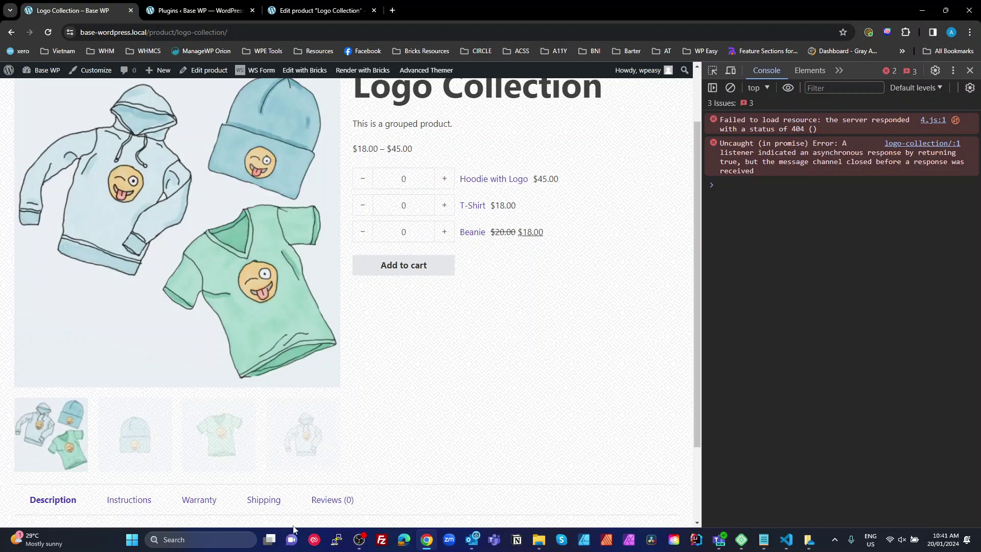
{"action": "left_click", "coordinate": [138, 500]}
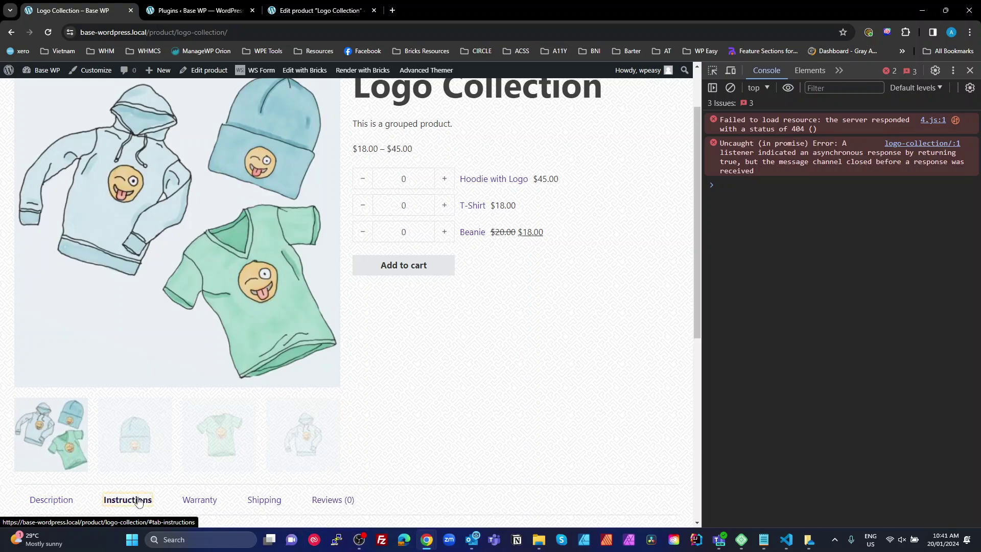
{"action": "left_click", "coordinate": [200, 504]}
{"action": "left_click", "coordinate": [264, 500]}
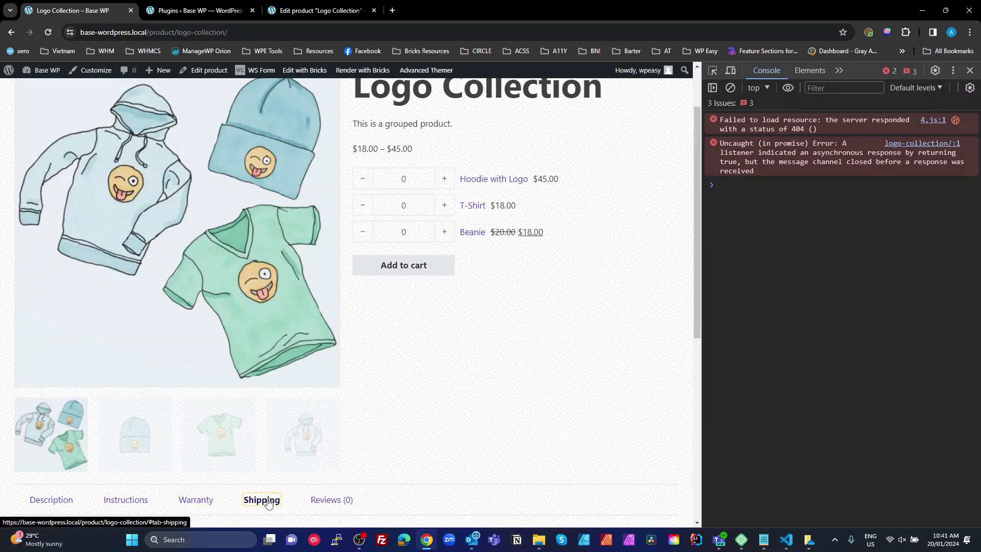
{"action": "left_click", "coordinate": [326, 502]}
{"action": "left_click", "coordinate": [42, 504]}
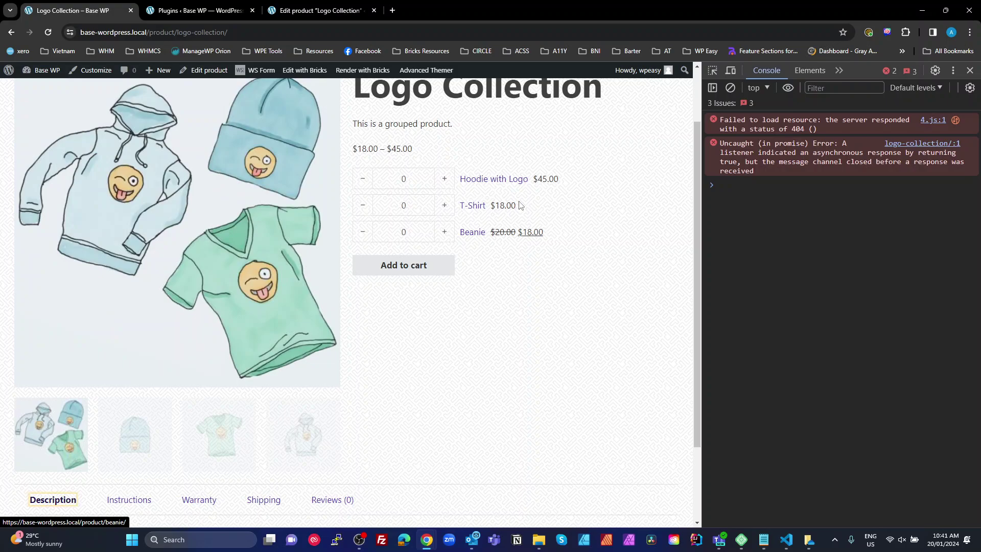
Preview at iPhone 14 Pro Max size, checking the Instructions, Warranty and Description tabs
{"action": "left_click", "coordinate": [736, 70]}
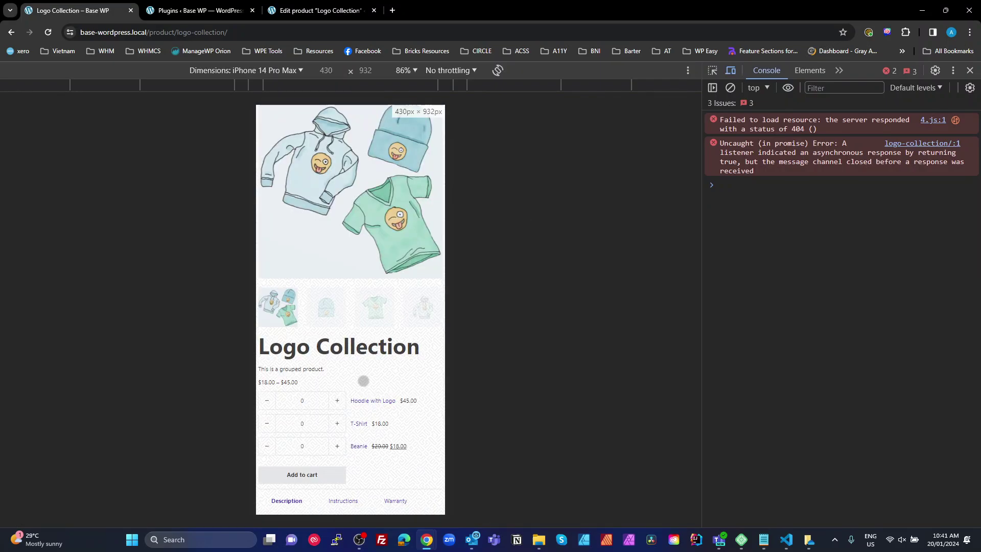
{"action": "left_click", "coordinate": [340, 502]}
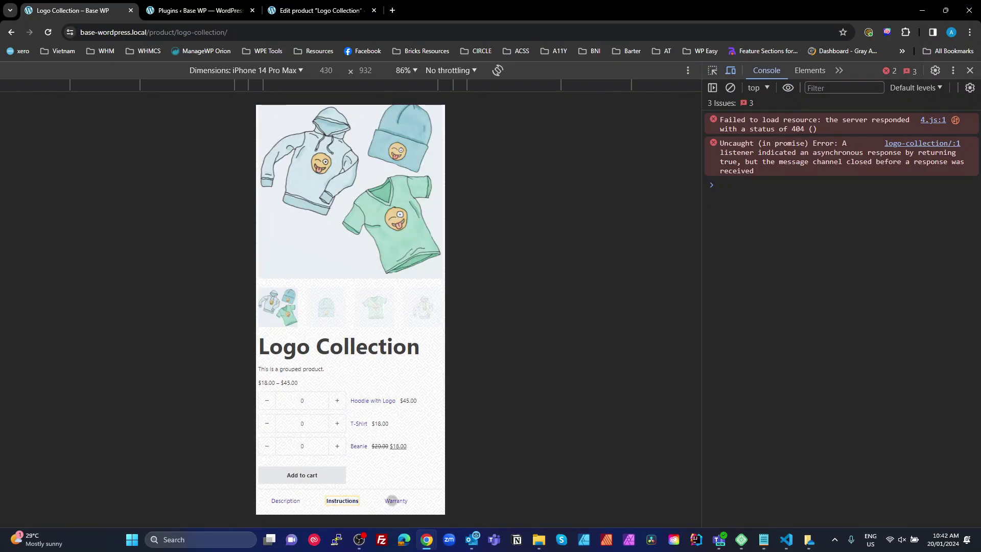
{"action": "left_click", "coordinate": [395, 500]}
{"action": "left_click", "coordinate": [340, 501]}
{"action": "left_click", "coordinate": [284, 502]}
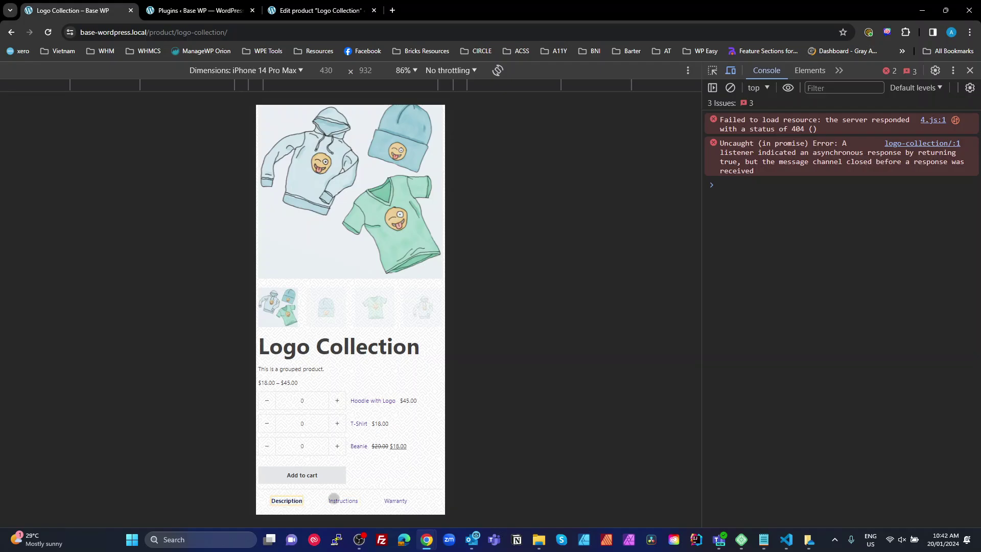
{"action": "left_click", "coordinate": [349, 503]}
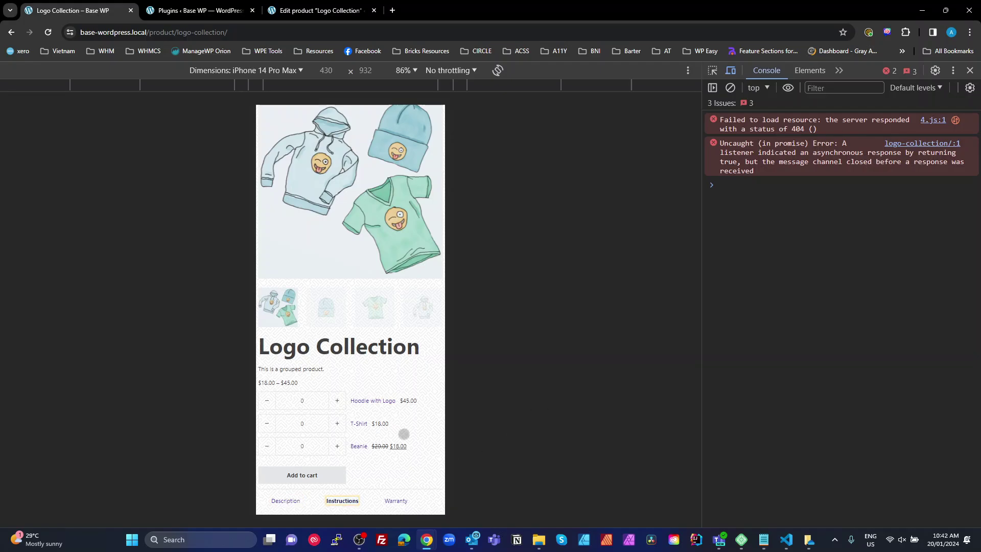
{"action": "scroll", "coordinate": [403, 434], "scroll_direction": "down", "scroll_amount": 1}
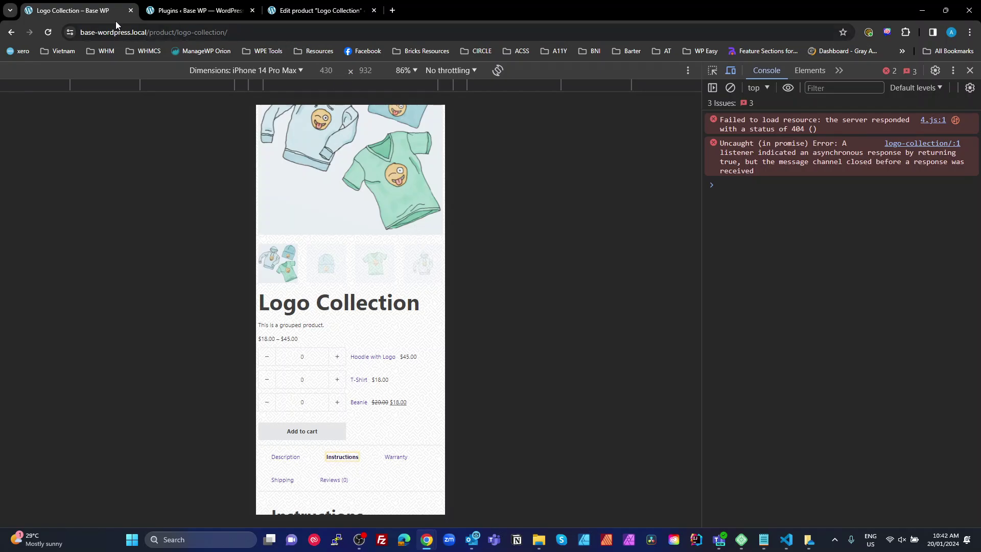
From the product editor, go to Installed Plugins and deactivate Custom Product Tabs for WooCommerce
{"action": "left_click", "coordinate": [306, 13]}
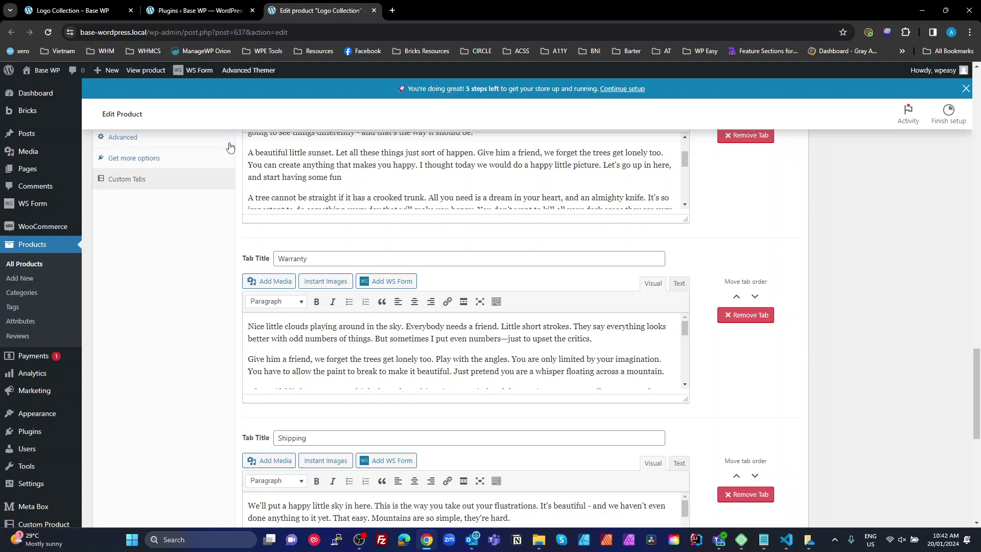
{"action": "left_click", "coordinate": [77, 10]}
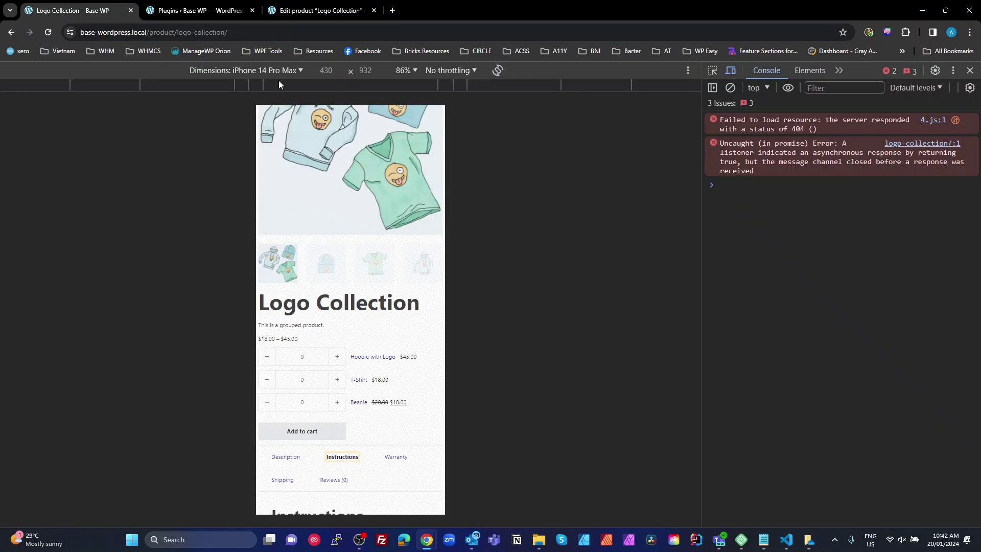
{"action": "left_click", "coordinate": [307, 11]}
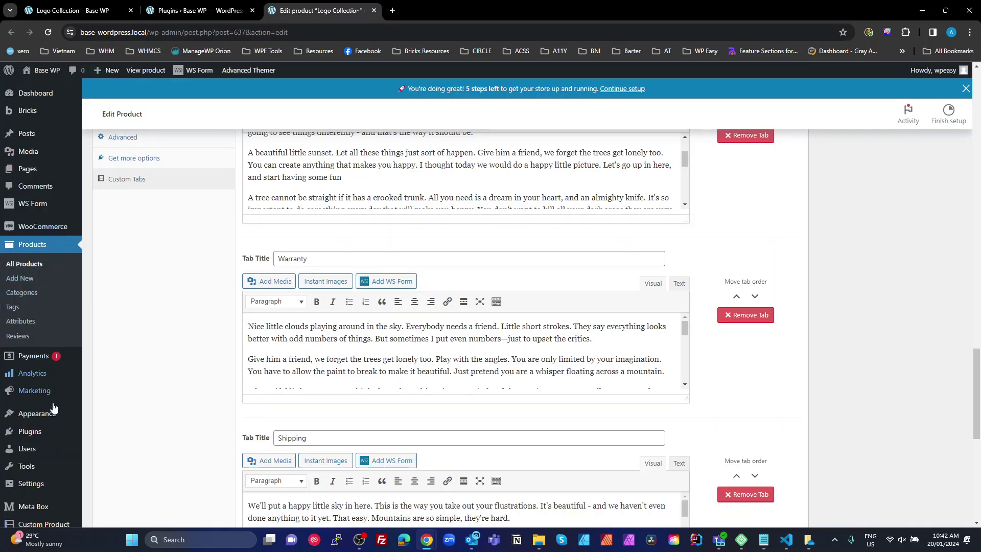
{"action": "left_click", "coordinate": [30, 433]}
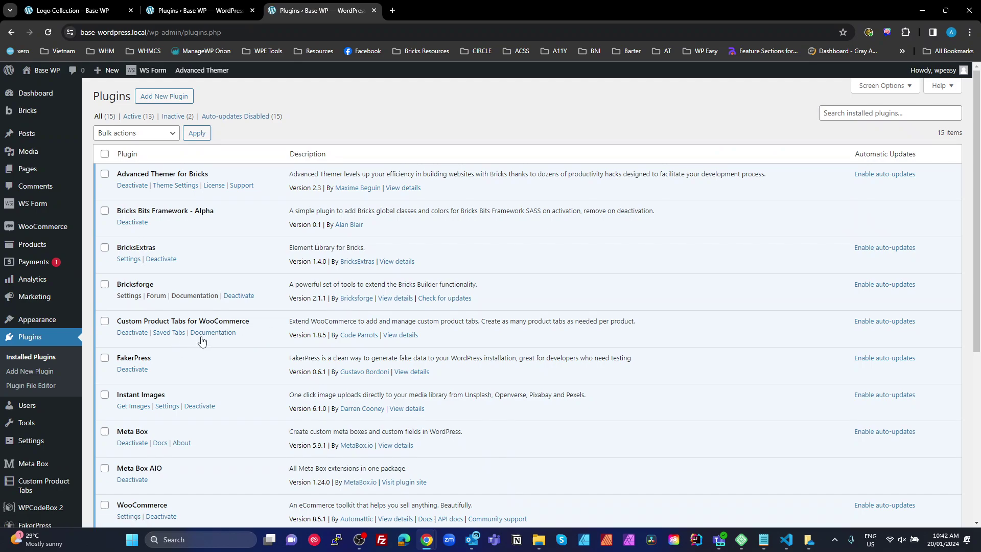
{"action": "left_click", "coordinate": [132, 333]}
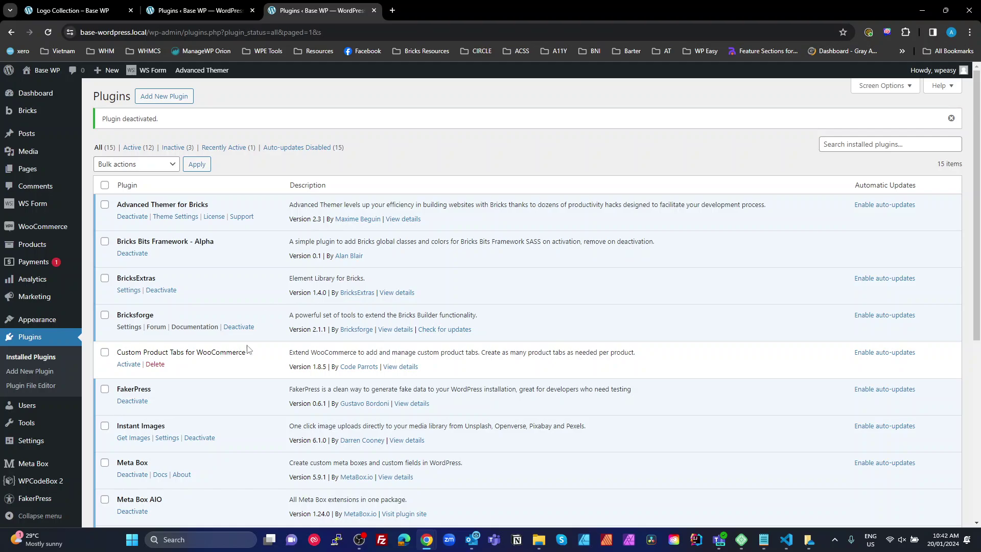
{"action": "scroll", "coordinate": [180, 409], "scroll_direction": "down", "scroll_amount": 2}
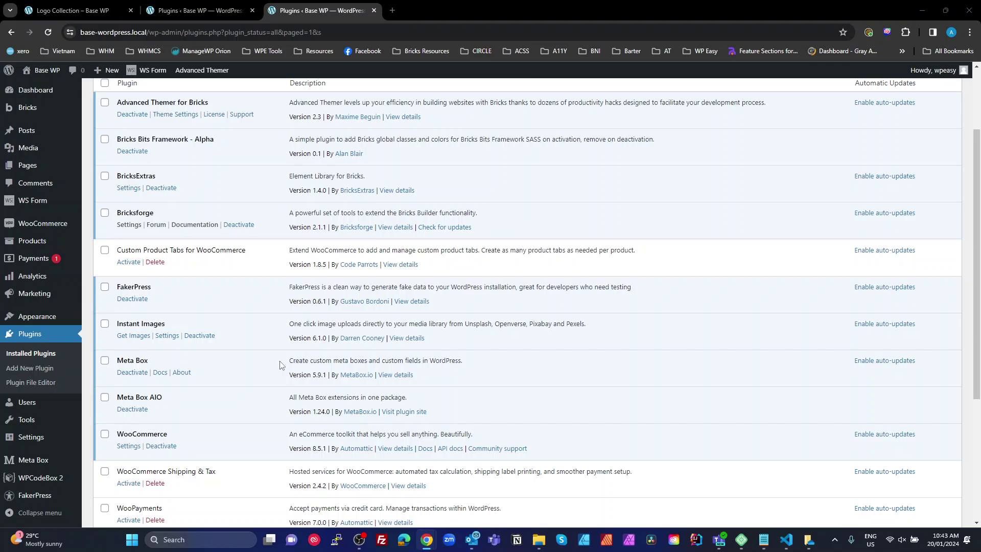
{"action": "scroll", "coordinate": [280, 365], "scroll_direction": "down", "scroll_amount": 1}
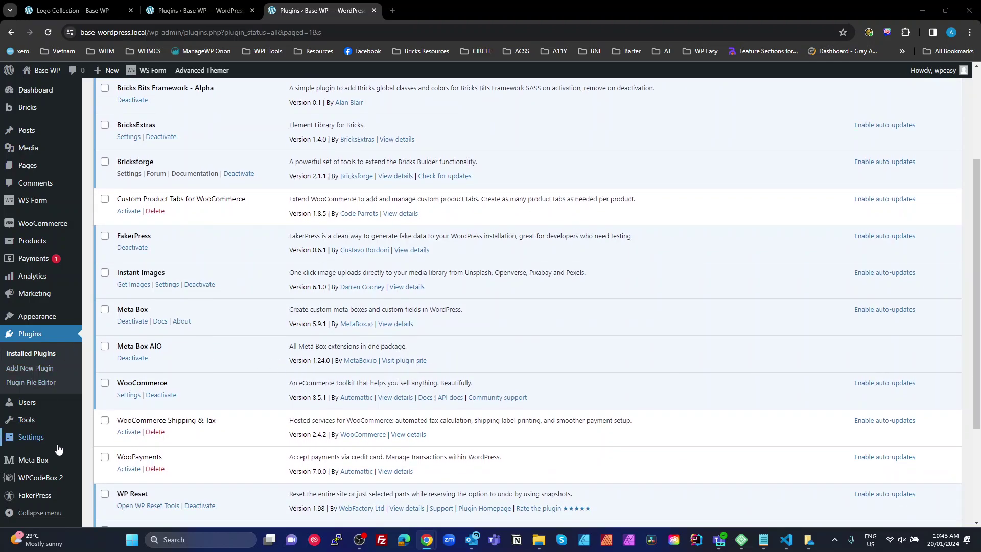
{"action": "mouse_move", "coordinate": [57, 461]}
{"action": "scroll", "coordinate": [57, 462], "scroll_direction": "down", "scroll_amount": 2}
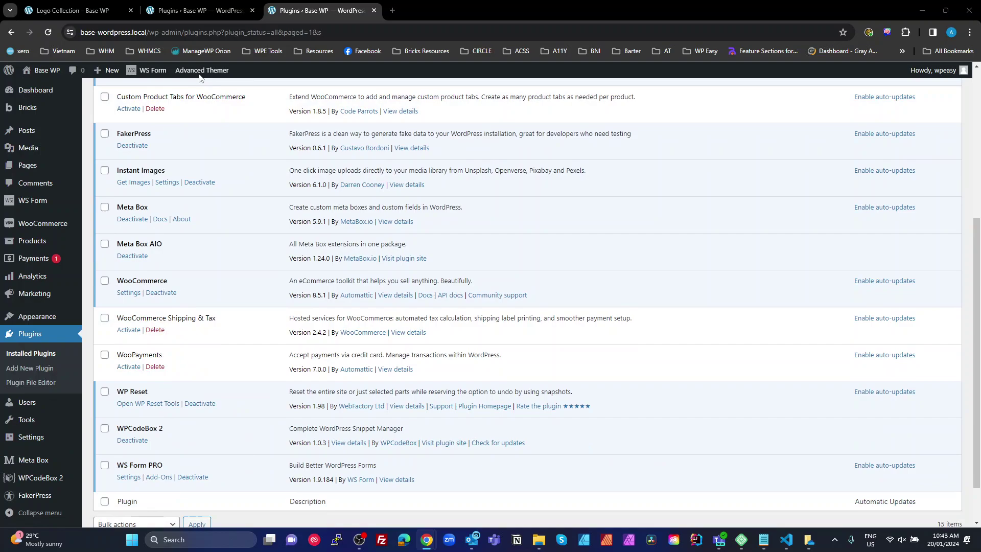
Compare the plugin lists, then return the Logo Collection page preview to desktop width
{"action": "left_click", "coordinate": [199, 10]}
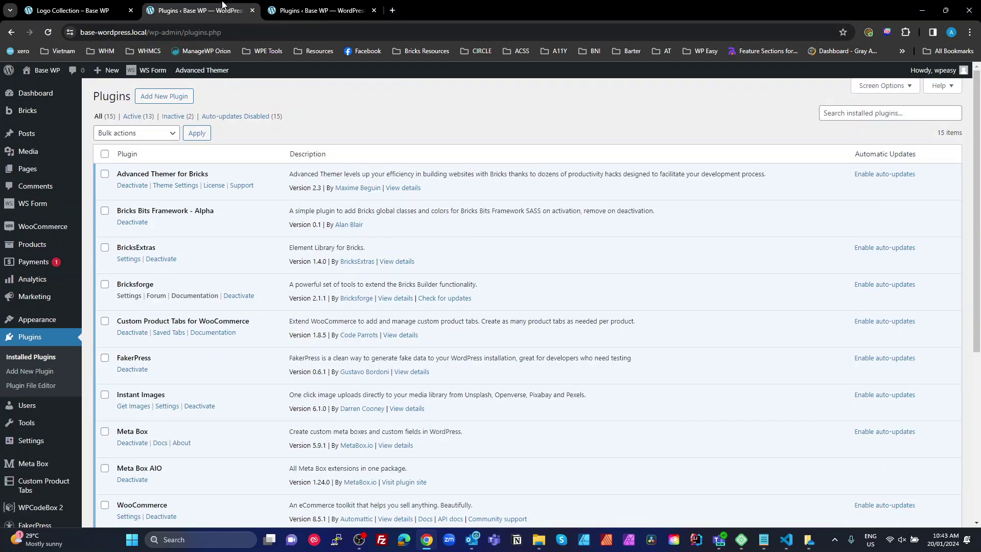
{"action": "left_click", "coordinate": [310, 16]}
{"action": "left_click", "coordinate": [75, 14]}
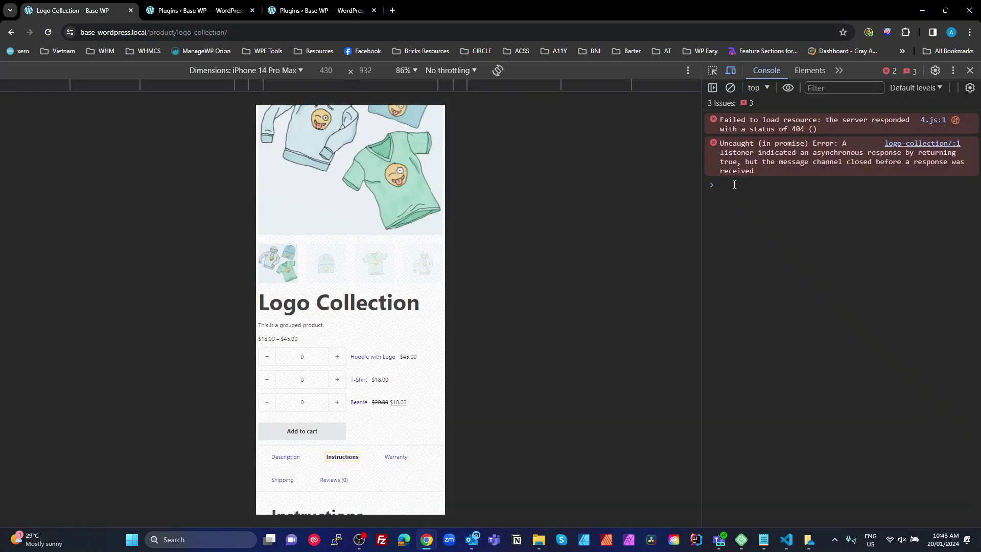
{"action": "left_click", "coordinate": [731, 71]}
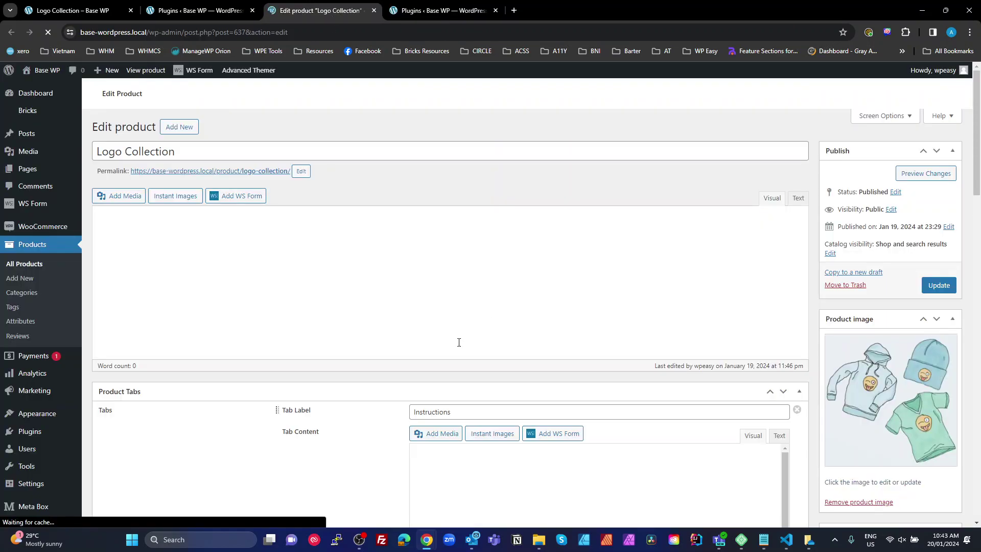
Scroll through the Product Tabs entries, checking each Tab Label and Tab Content down to Shipping
{"action": "scroll", "coordinate": [458, 342], "scroll_direction": "down", "scroll_amount": 10}
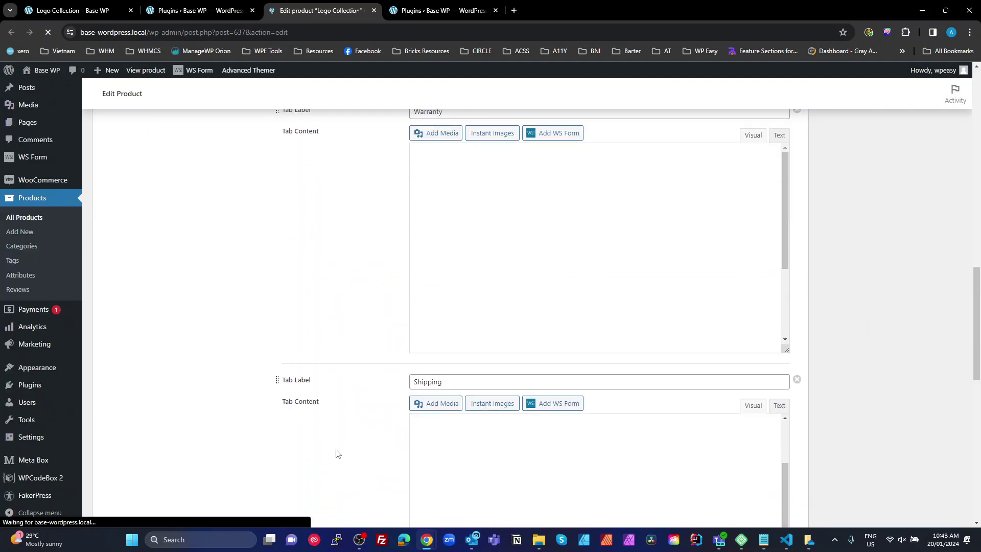
{"action": "scroll", "coordinate": [335, 453], "scroll_direction": "up", "scroll_amount": 5}
{"action": "scroll", "coordinate": [333, 453], "scroll_direction": "down", "scroll_amount": 10}
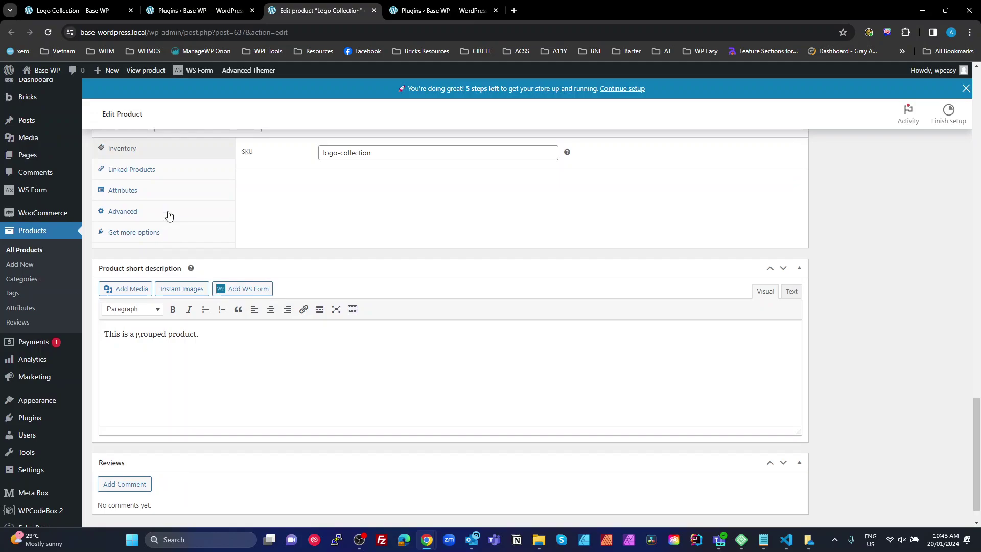
{"action": "scroll", "coordinate": [175, 241], "scroll_direction": "up", "scroll_amount": 4}
{"action": "scroll", "coordinate": [211, 308], "scroll_direction": "up", "scroll_amount": 10}
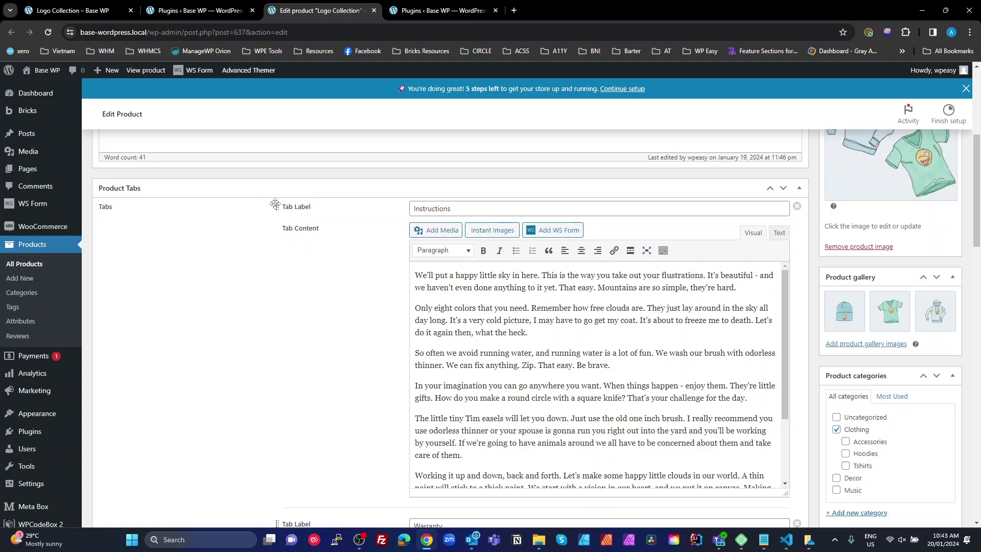
{"action": "scroll", "coordinate": [280, 237], "scroll_direction": "down", "scroll_amount": 15}
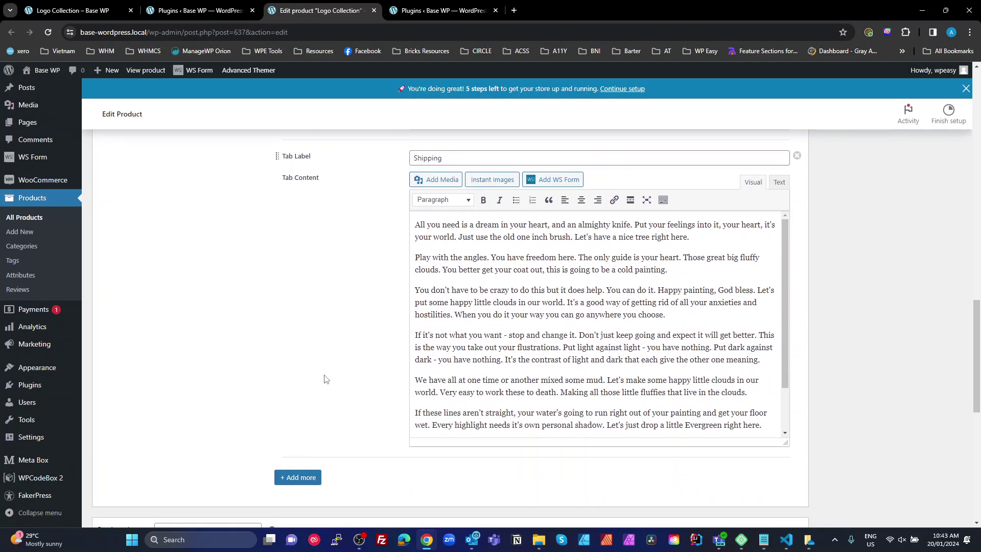
{"action": "scroll", "coordinate": [297, 255], "scroll_direction": "up", "scroll_amount": 8}
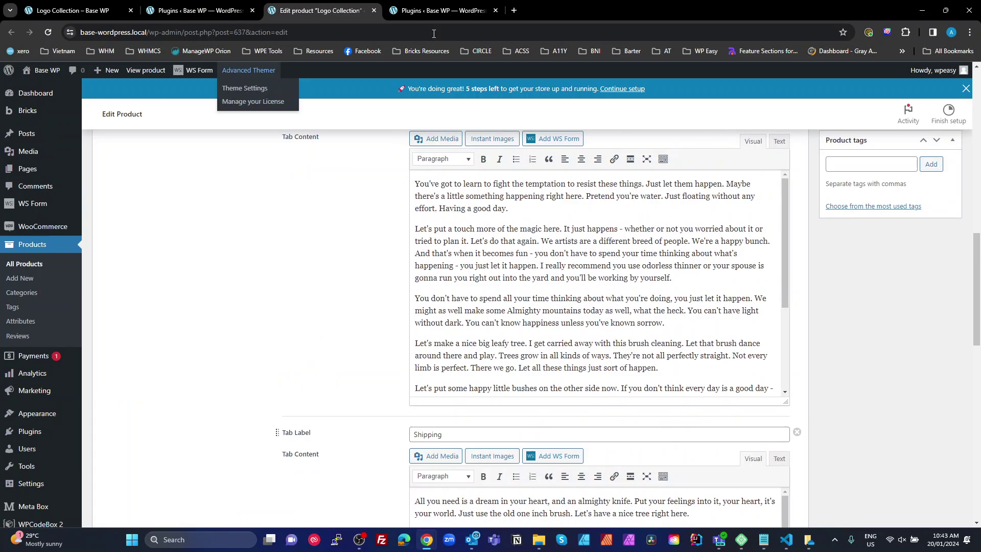
Open the Product Tabs field group from Meta Box > Custom Fields
{"action": "left_click", "coordinate": [437, 10]}
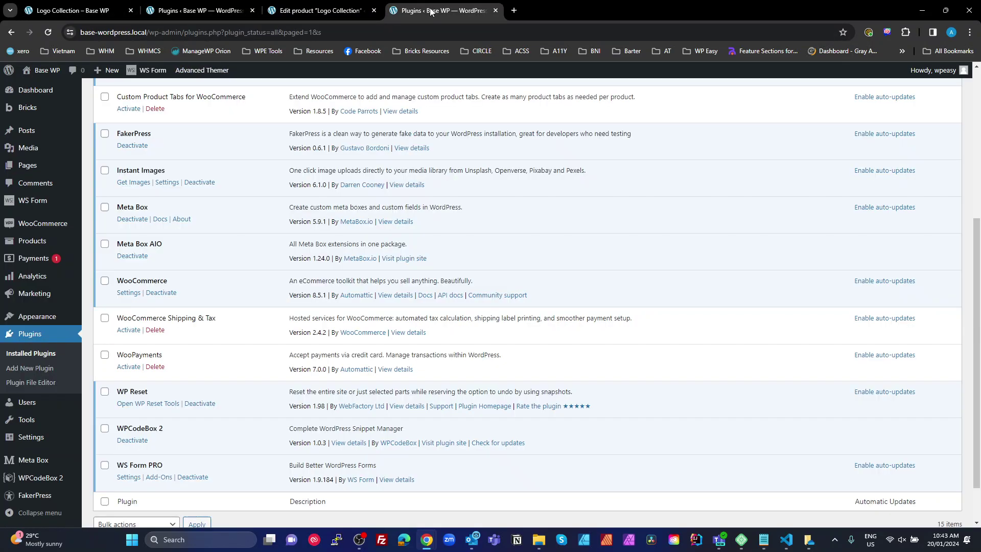
{"action": "scroll", "coordinate": [45, 408], "scroll_direction": "down", "scroll_amount": 1}
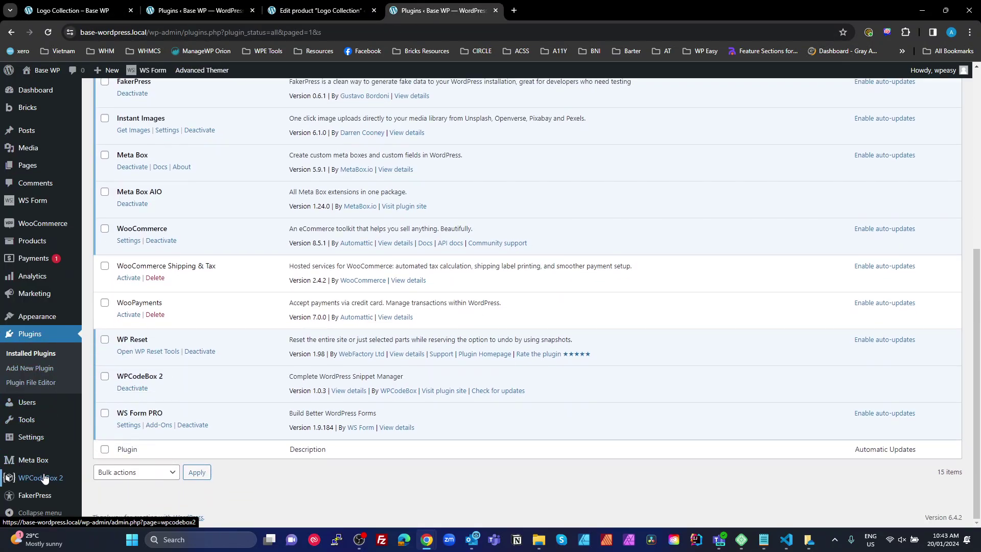
{"action": "mouse_move", "coordinate": [33, 460]}
{"action": "left_click", "coordinate": [119, 361]}
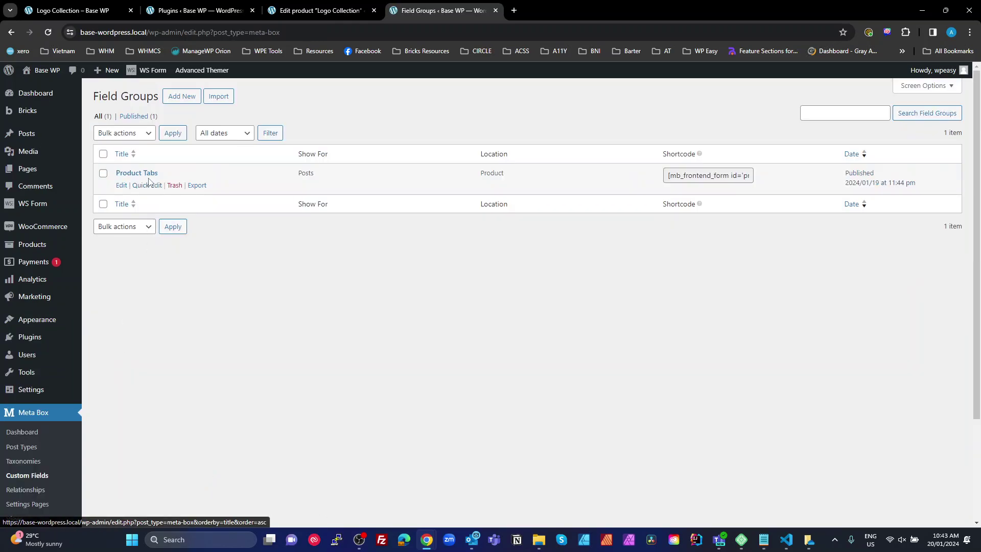
{"action": "left_click", "coordinate": [148, 174]}
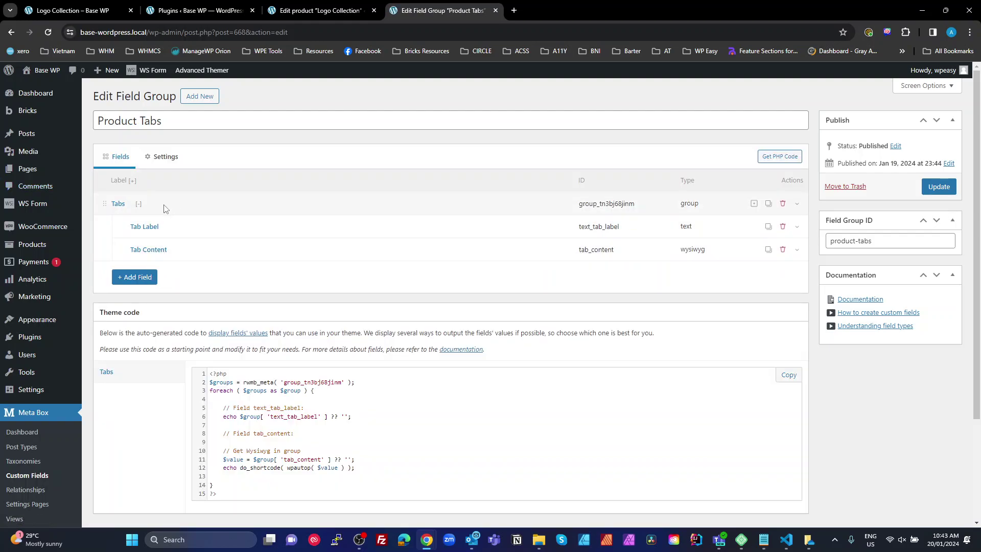
Inspect the Tabs group, its Tab Label and Tab Content subfields, and the Product location settings
{"action": "left_click", "coordinate": [166, 207]}
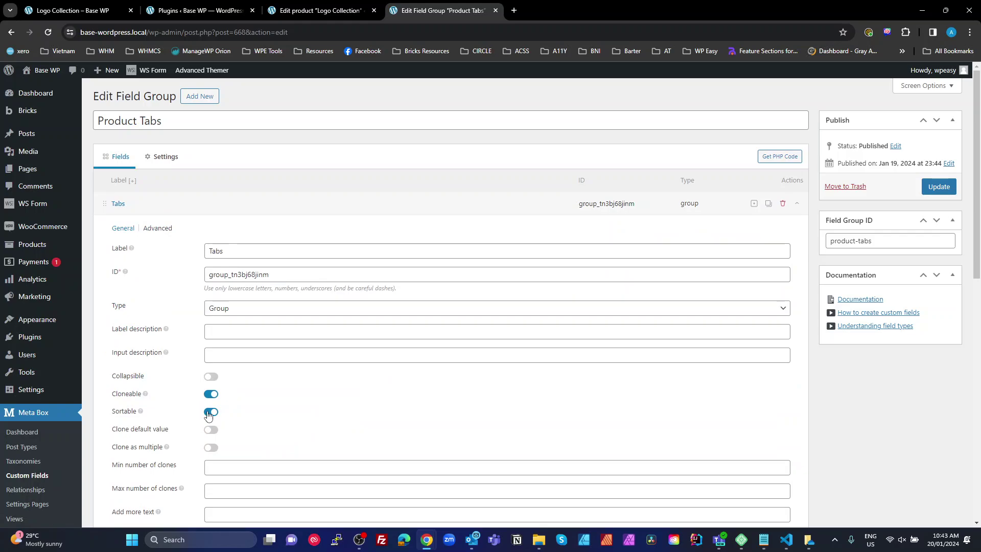
{"action": "scroll", "coordinate": [263, 366], "scroll_direction": "down", "scroll_amount": 5}
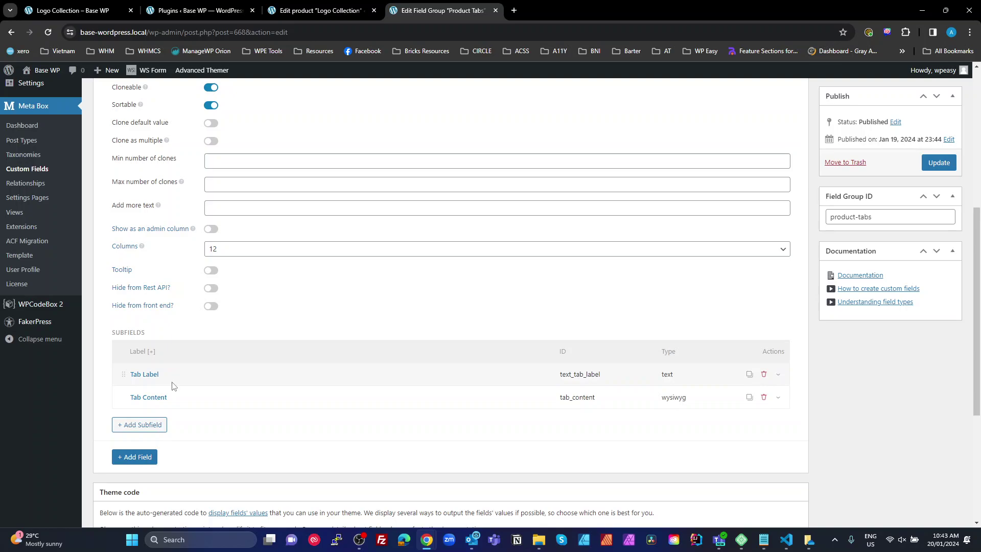
{"action": "left_click", "coordinate": [186, 379]}
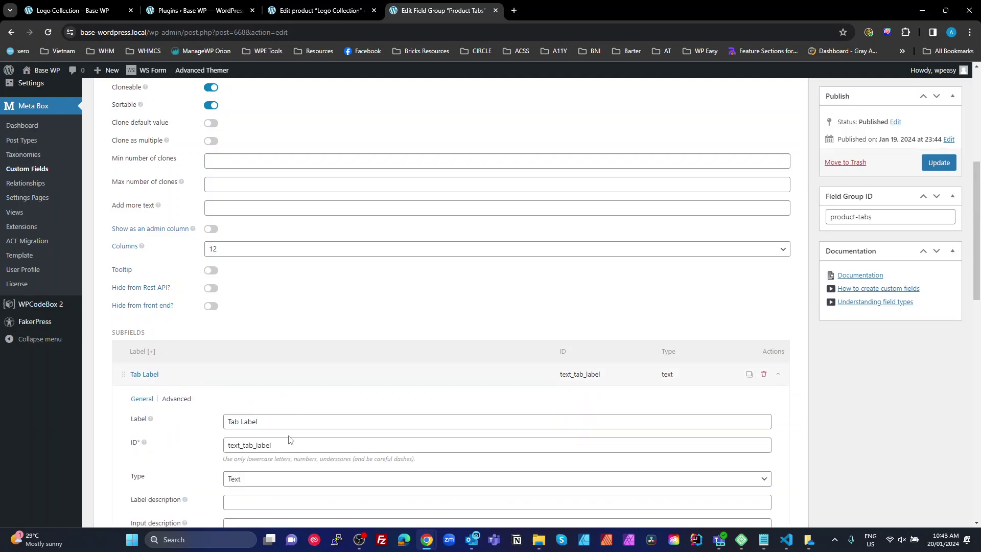
{"action": "left_click", "coordinate": [250, 378]}
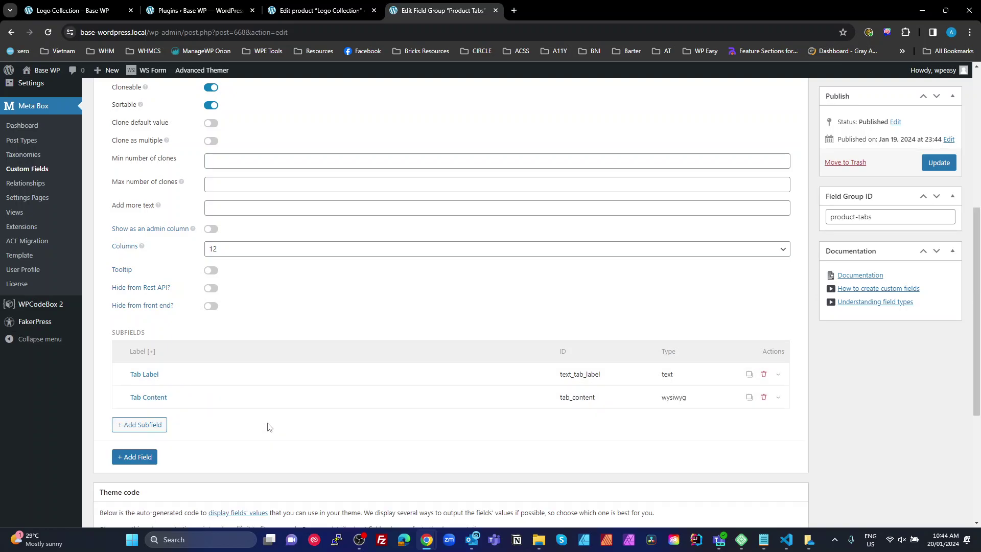
{"action": "left_click", "coordinate": [215, 403]}
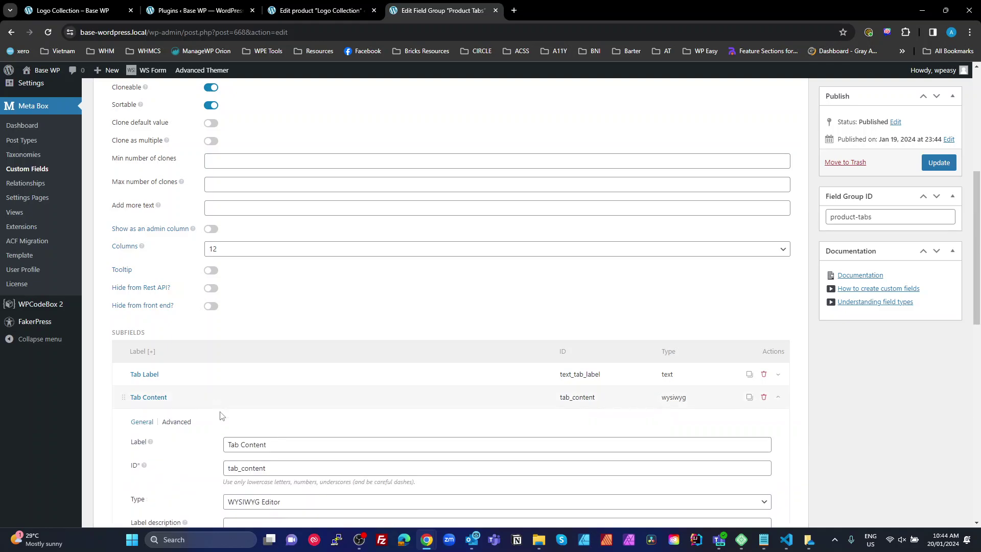
{"action": "scroll", "coordinate": [230, 252], "scroll_direction": "up", "scroll_amount": 8}
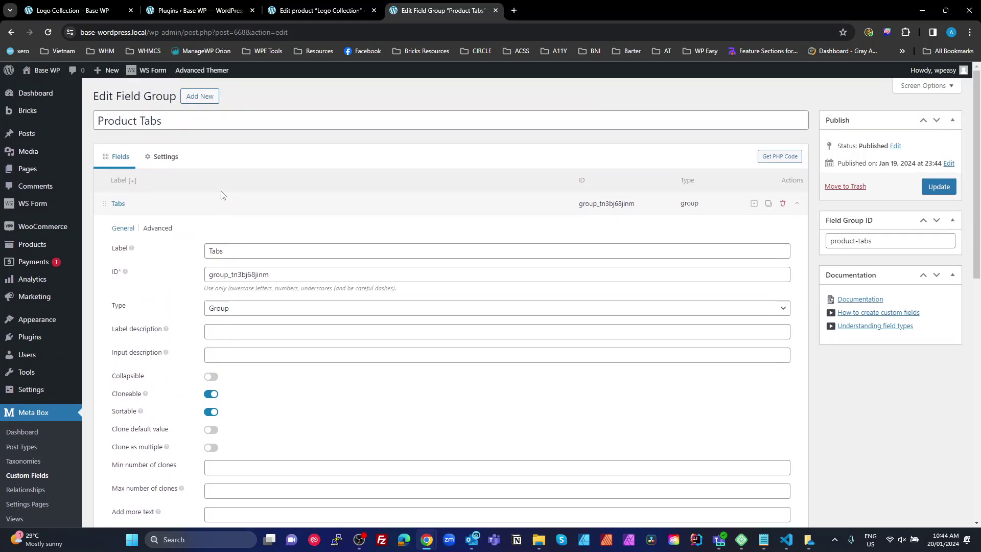
{"action": "left_click", "coordinate": [171, 158]}
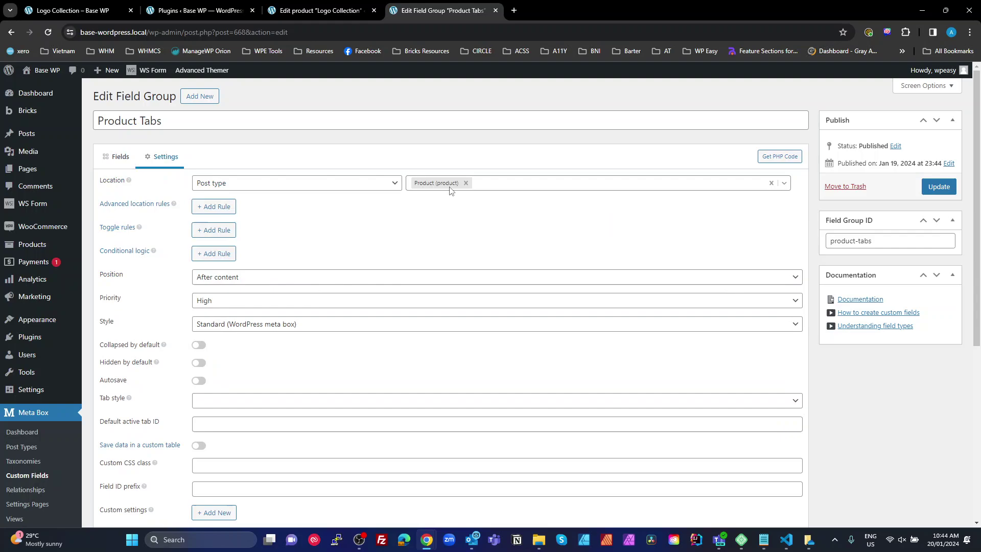
Switch to the Edit product tab and scroll up to the Instructions entry in Product Tabs
{"action": "left_click", "coordinate": [317, 13]}
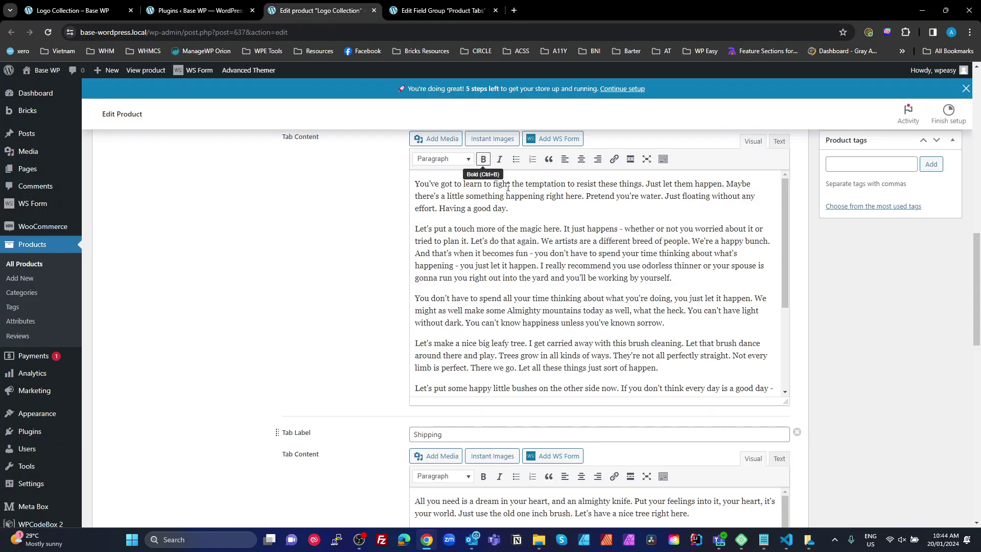
{"action": "scroll", "coordinate": [393, 290], "scroll_direction": "up", "scroll_amount": 7}
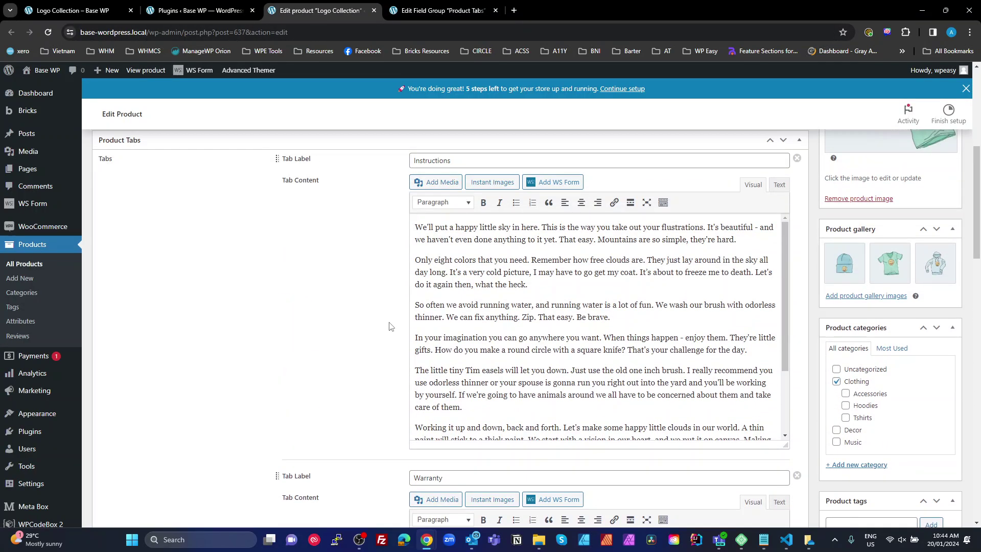
{"action": "scroll", "coordinate": [389, 326], "scroll_direction": "up", "scroll_amount": 2}
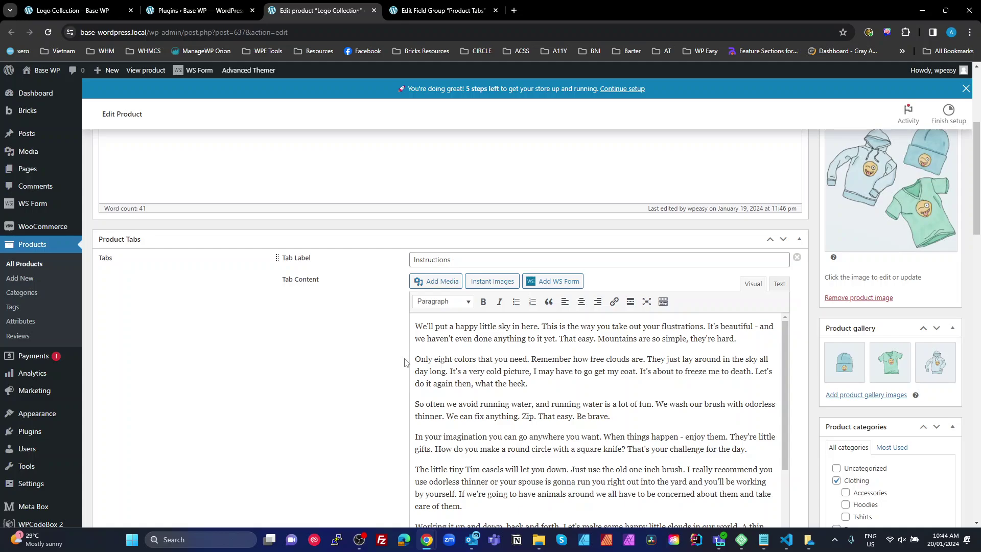
In Bricks > Templates, Quick Edit Product Single to Draft and update it
{"action": "left_click", "coordinate": [169, 10]}
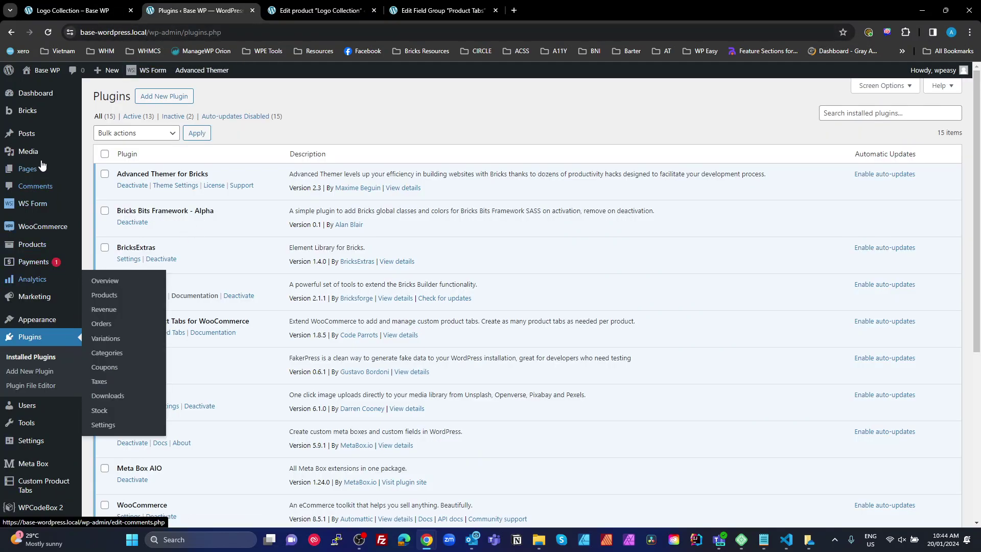
{"action": "mouse_move", "coordinate": [28, 110]}
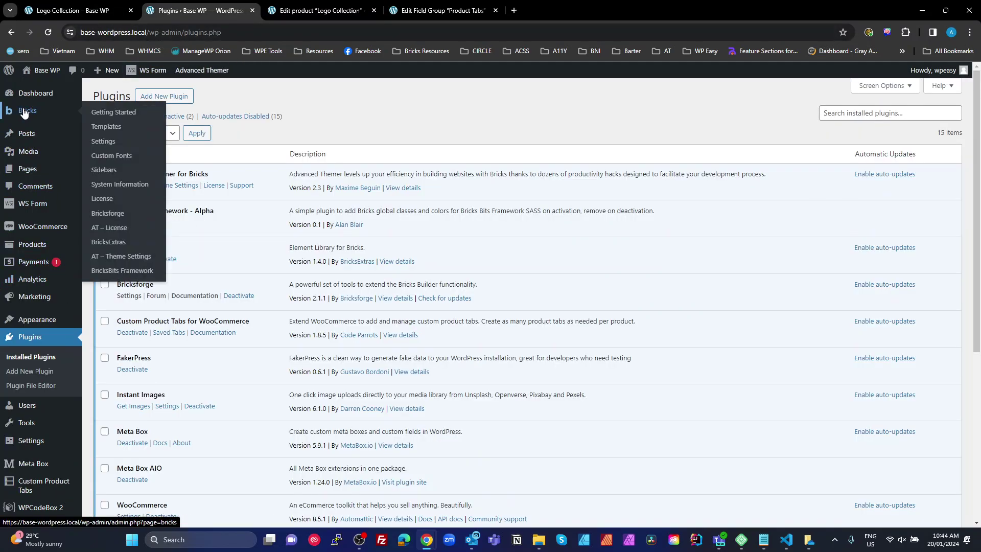
{"action": "left_click", "coordinate": [109, 141]}
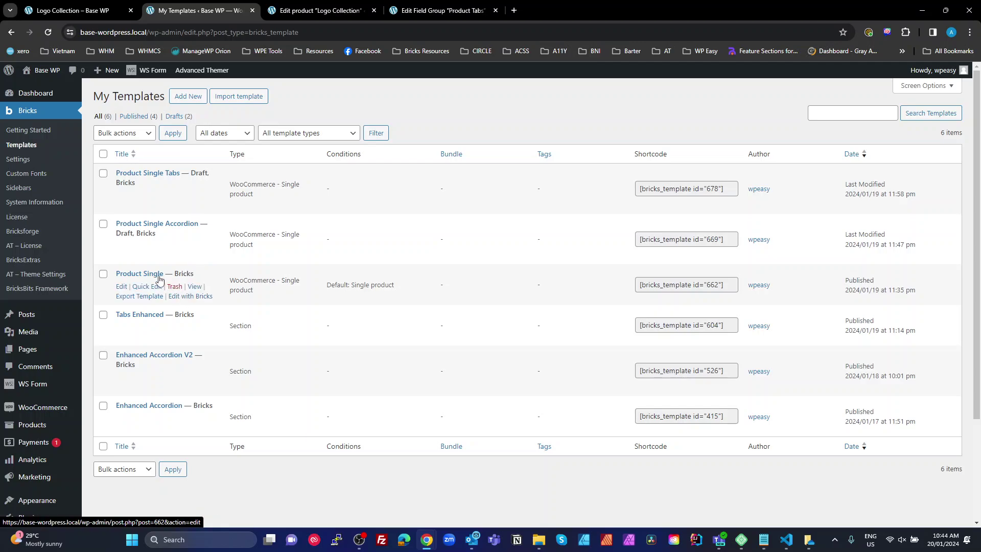
{"action": "left_click", "coordinate": [153, 289]}
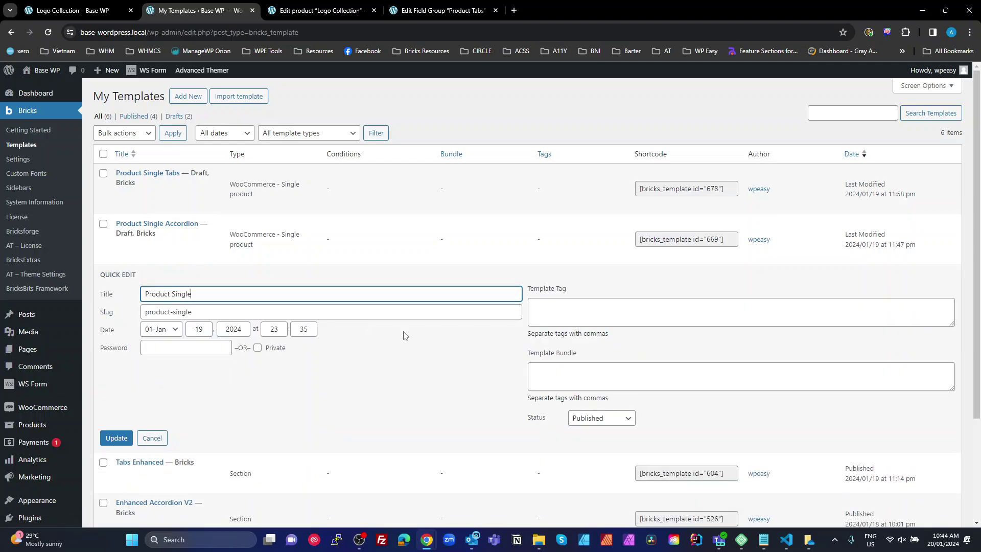
{"action": "left_click", "coordinate": [618, 424]}
{"action": "left_click", "coordinate": [592, 452]}
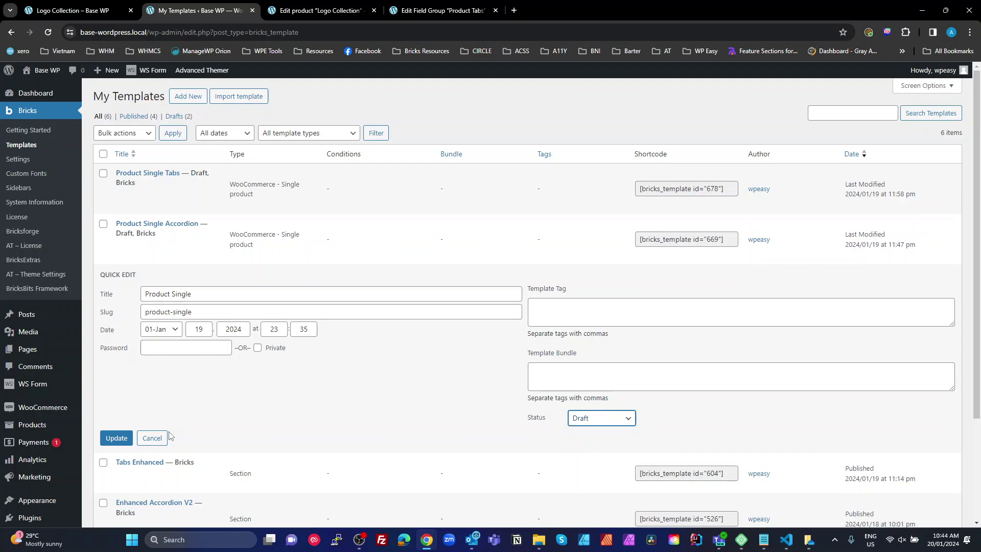
{"action": "left_click", "coordinate": [115, 445]}
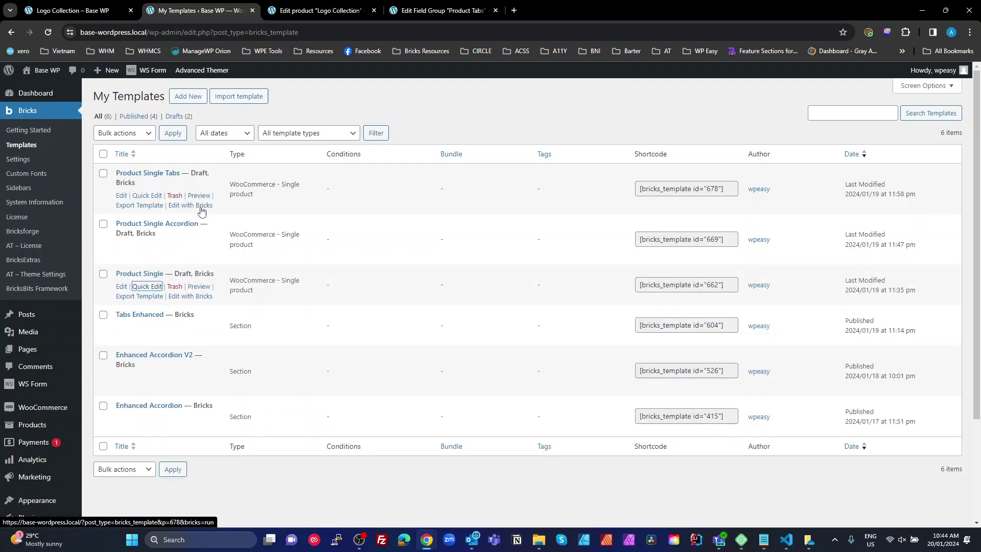
Quick Edit Product Single Tabs to Published and update it
{"action": "left_click", "coordinate": [147, 196]}
{"action": "left_click", "coordinate": [596, 318]}
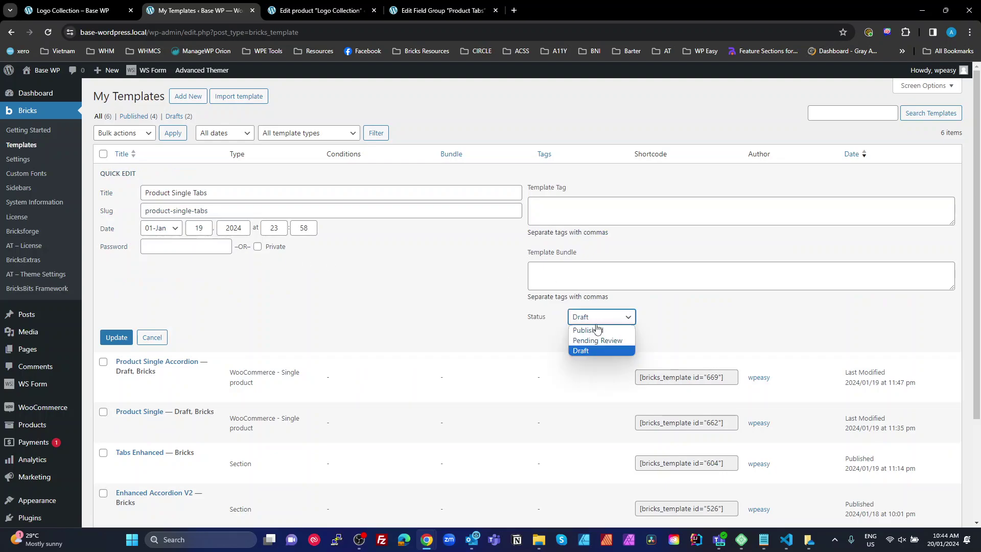
{"action": "left_click", "coordinate": [590, 331]}
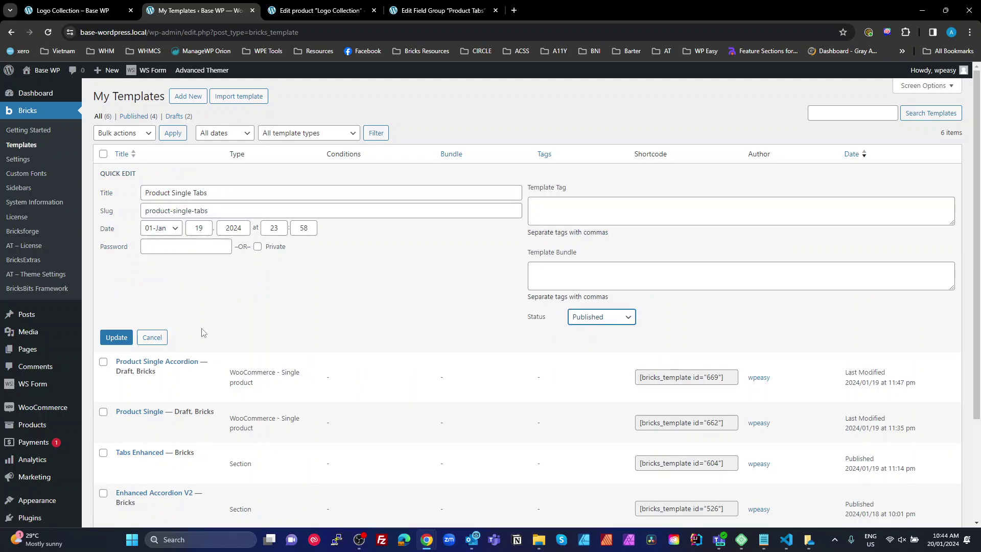
{"action": "left_click", "coordinate": [117, 337]}
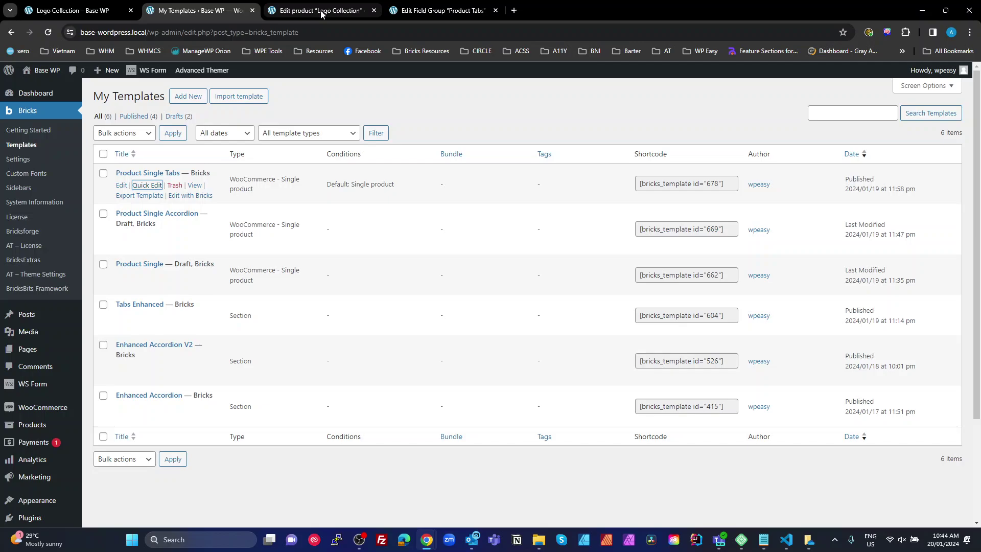
Reload the Logo Collection page and open the Instructions, Warranty, Shipping and Reviews tabs
{"action": "left_click", "coordinate": [77, 10]}
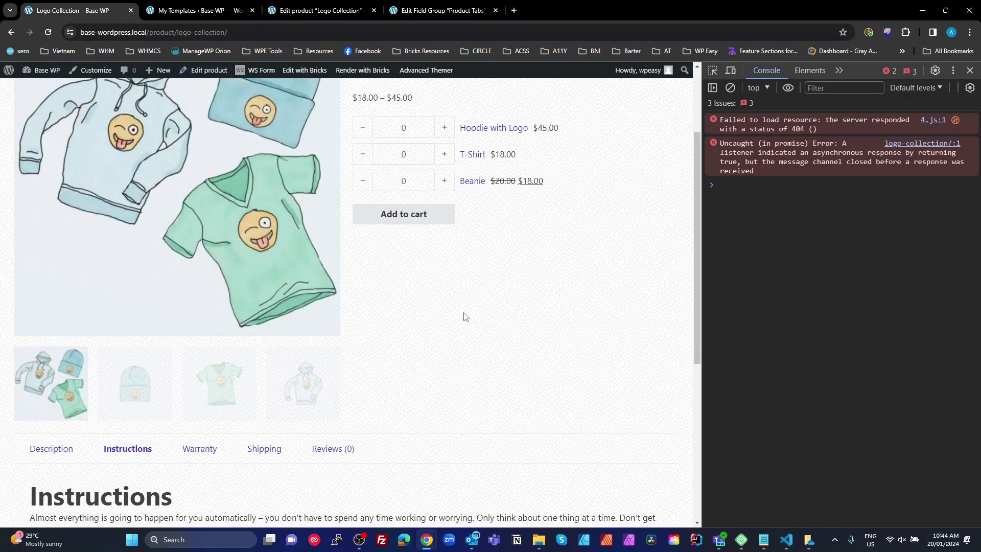
{"action": "key", "text": "F5"}
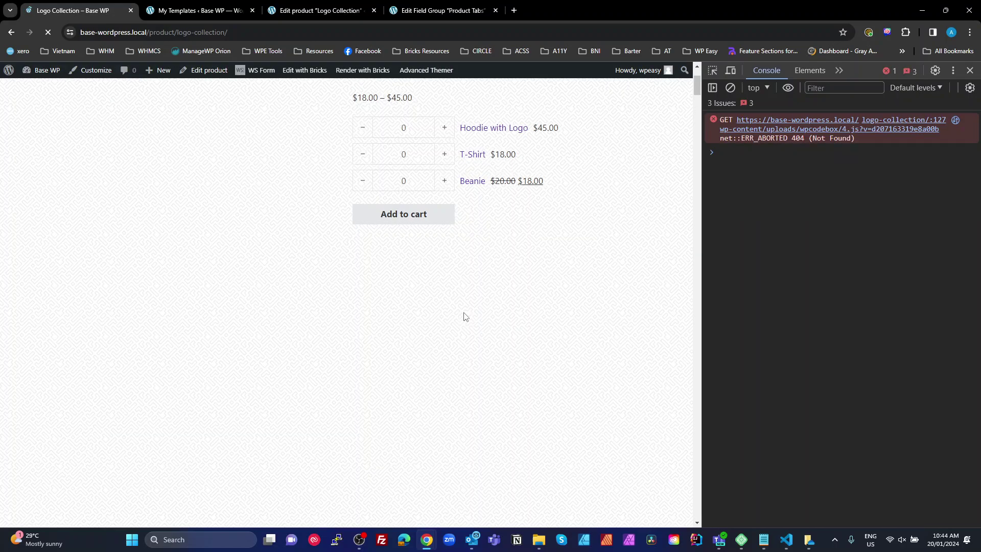
{"action": "scroll", "coordinate": [448, 342], "scroll_direction": "down", "scroll_amount": 1}
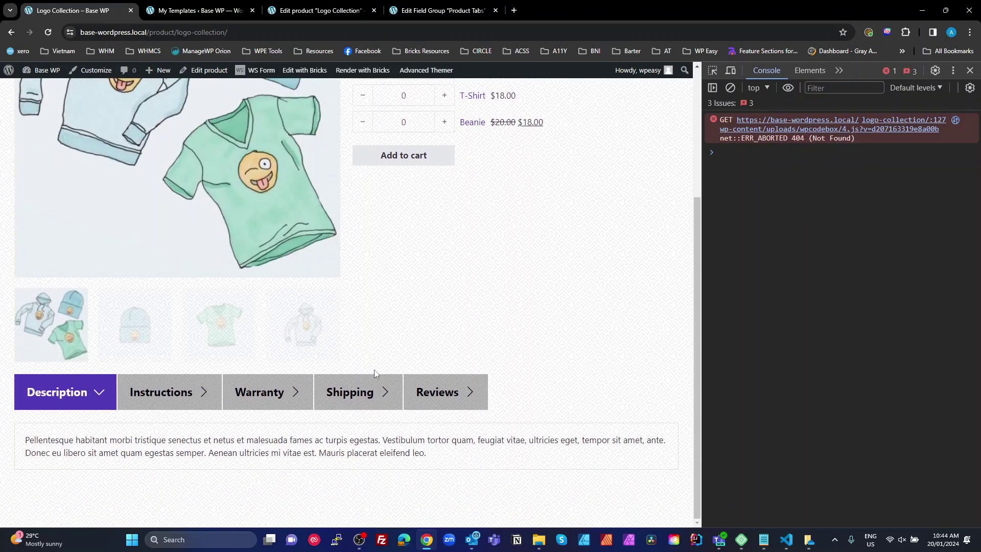
{"action": "left_click", "coordinate": [174, 400]}
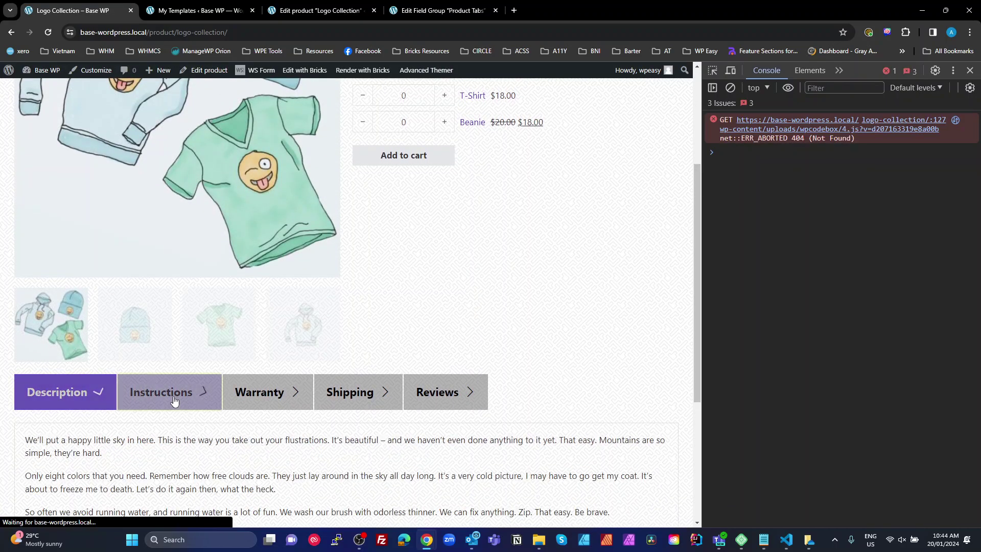
{"action": "left_click", "coordinate": [256, 398]}
{"action": "scroll", "coordinate": [349, 428], "scroll_direction": "up", "scroll_amount": 1}
{"action": "left_click", "coordinate": [351, 444]}
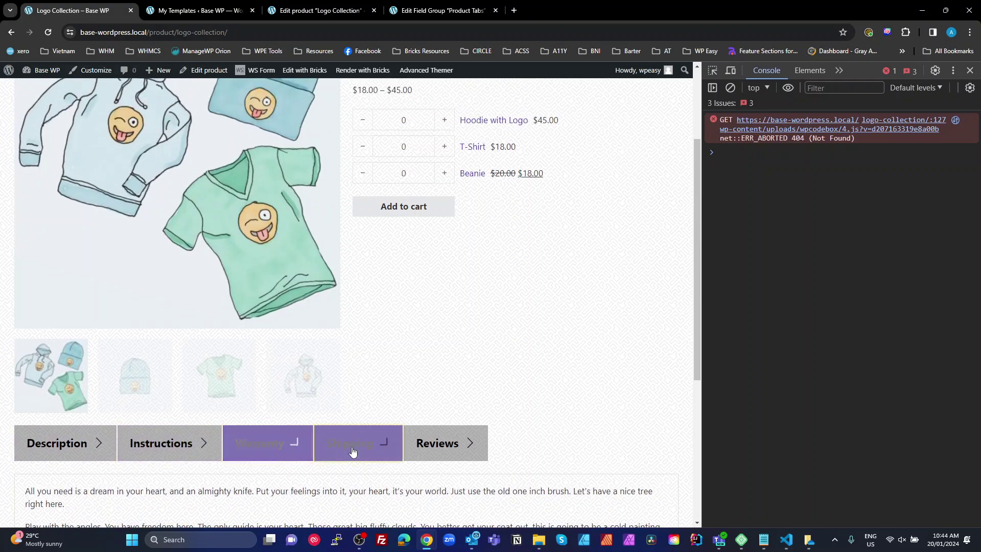
{"action": "left_click", "coordinate": [450, 442]}
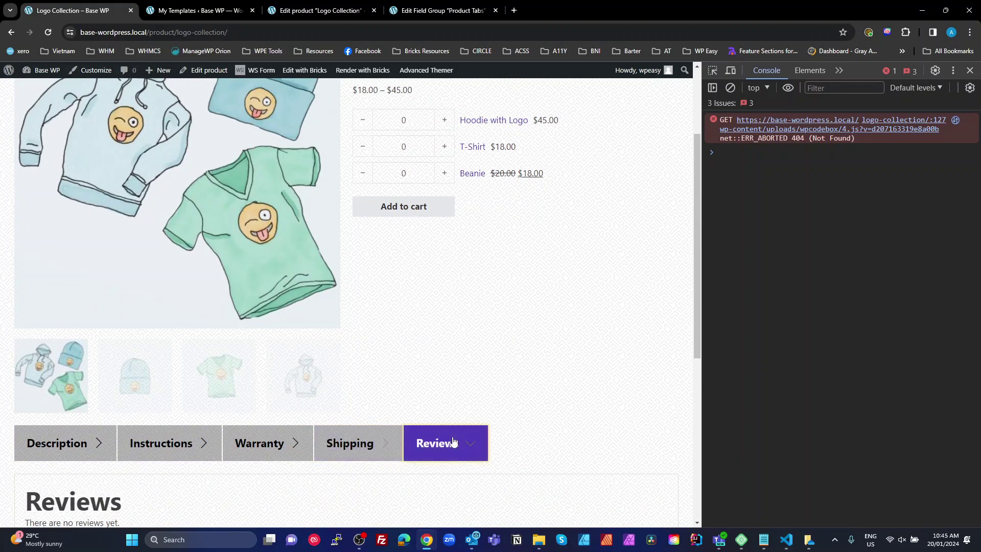
{"action": "left_click", "coordinate": [191, 444]}
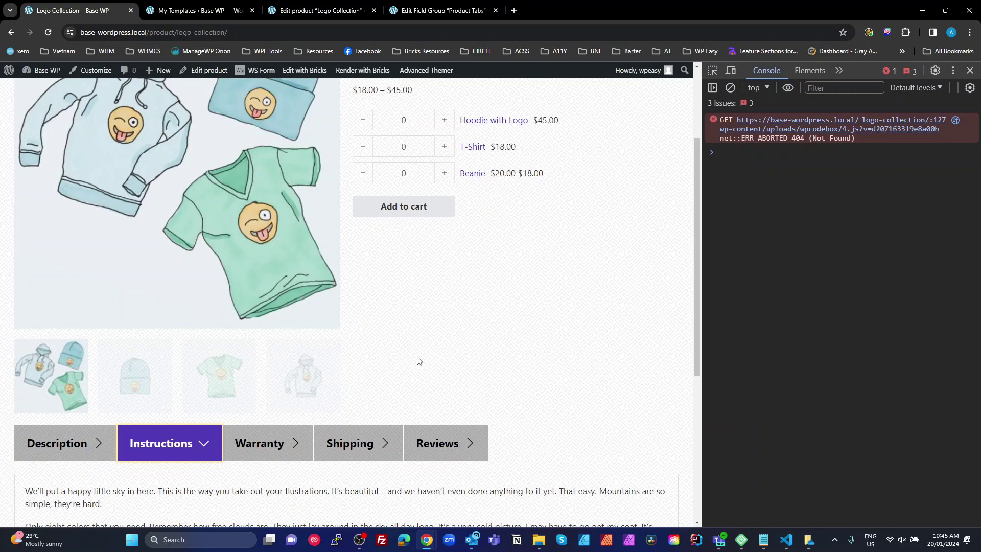
Recheck the Shipping, Reviews, Warranty, Instructions and Description tabs
{"action": "scroll", "coordinate": [258, 500], "scroll_direction": "up", "scroll_amount": 2}
{"action": "scroll", "coordinate": [279, 489], "scroll_direction": "down", "scroll_amount": 1}
{"action": "scroll", "coordinate": [279, 490], "scroll_direction": "down", "scroll_amount": 3}
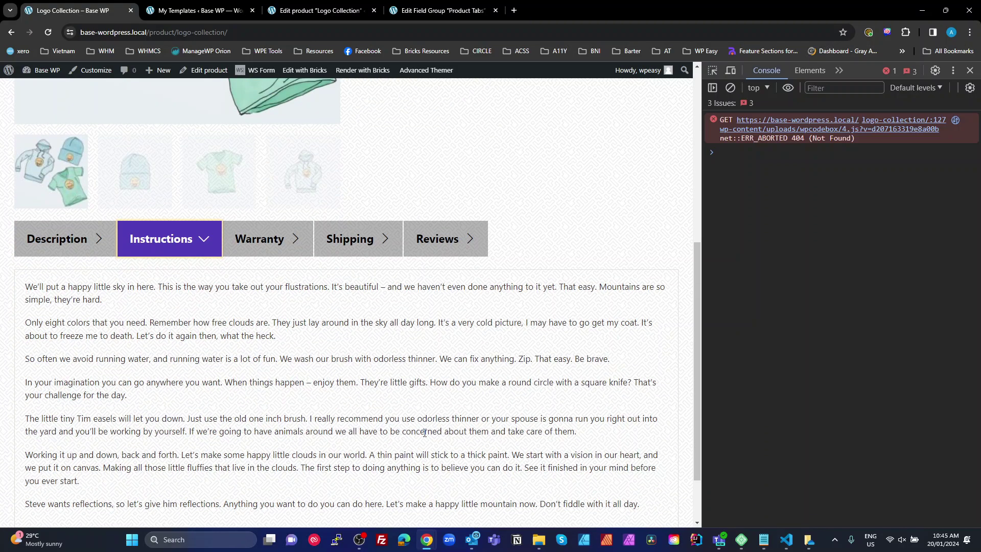
{"action": "scroll", "coordinate": [421, 419], "scroll_direction": "up", "scroll_amount": 3}
{"action": "scroll", "coordinate": [420, 418], "scroll_direction": "up", "scroll_amount": 1}
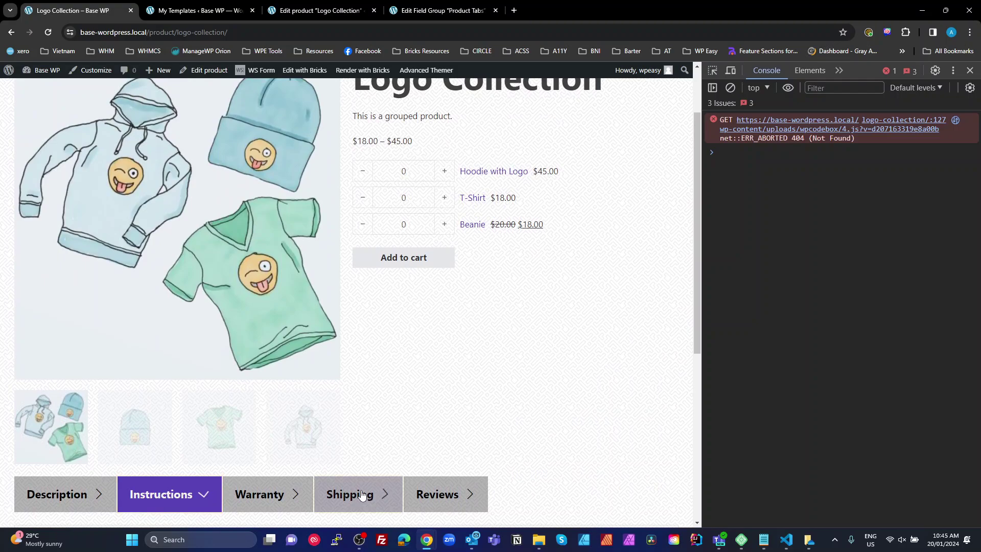
{"action": "left_click", "coordinate": [360, 496]}
{"action": "left_click", "coordinate": [438, 483]}
{"action": "left_click", "coordinate": [265, 498]}
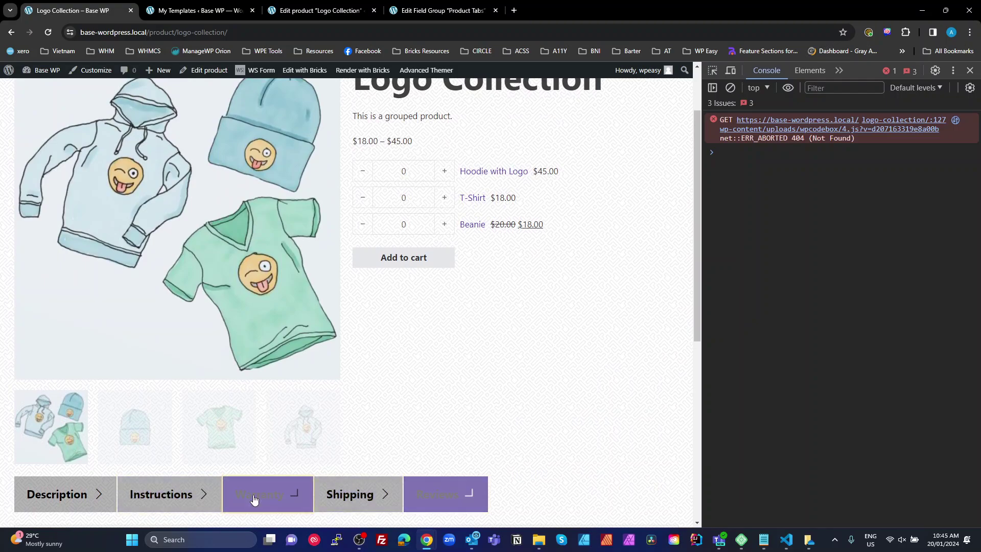
{"action": "left_click", "coordinate": [164, 500]}
{"action": "left_click", "coordinate": [69, 503]}
View the Instructions and Warranty tabs once more, then return to My Templates
{"action": "scroll", "coordinate": [148, 511], "scroll_direction": "down", "scroll_amount": 2}
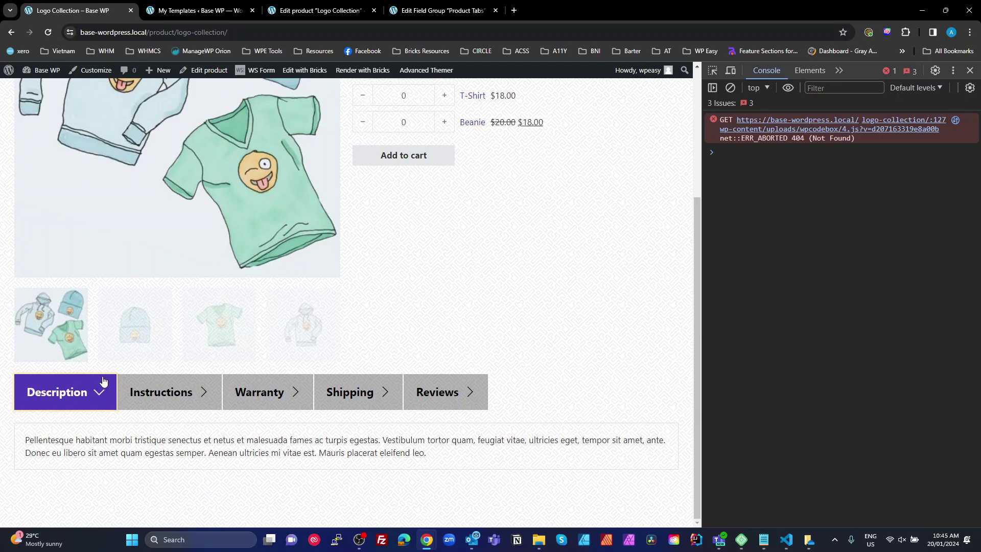
{"action": "scroll", "coordinate": [69, 457], "scroll_direction": "up", "scroll_amount": 1}
{"action": "scroll", "coordinate": [75, 464], "scroll_direction": "down", "scroll_amount": 1}
{"action": "left_click", "coordinate": [182, 406]}
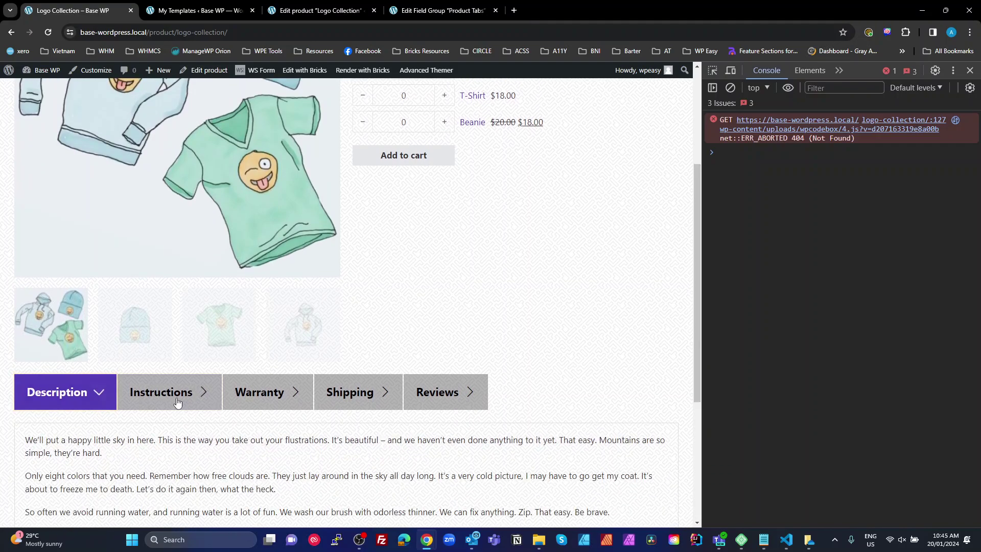
{"action": "left_click", "coordinate": [262, 398]}
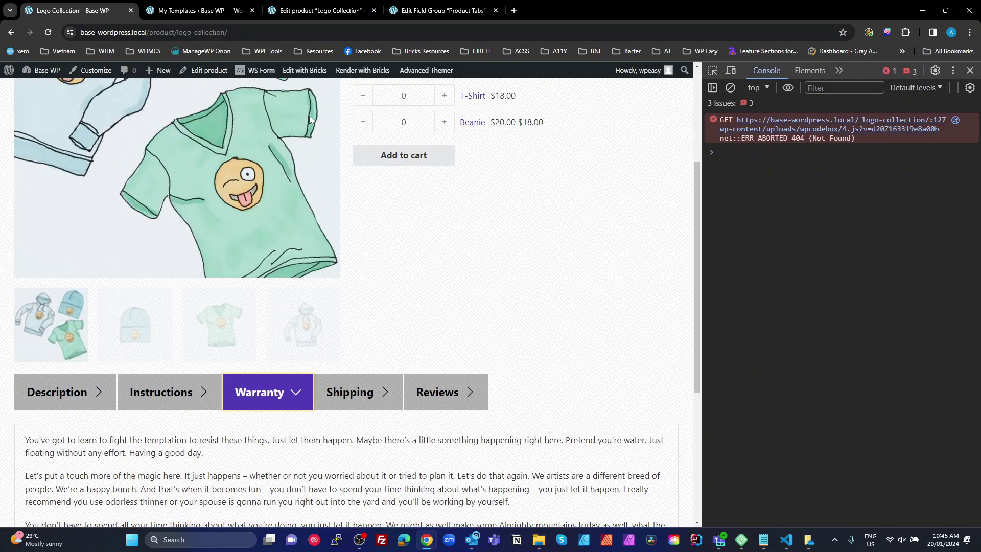
{"action": "left_click", "coordinate": [219, 6]}
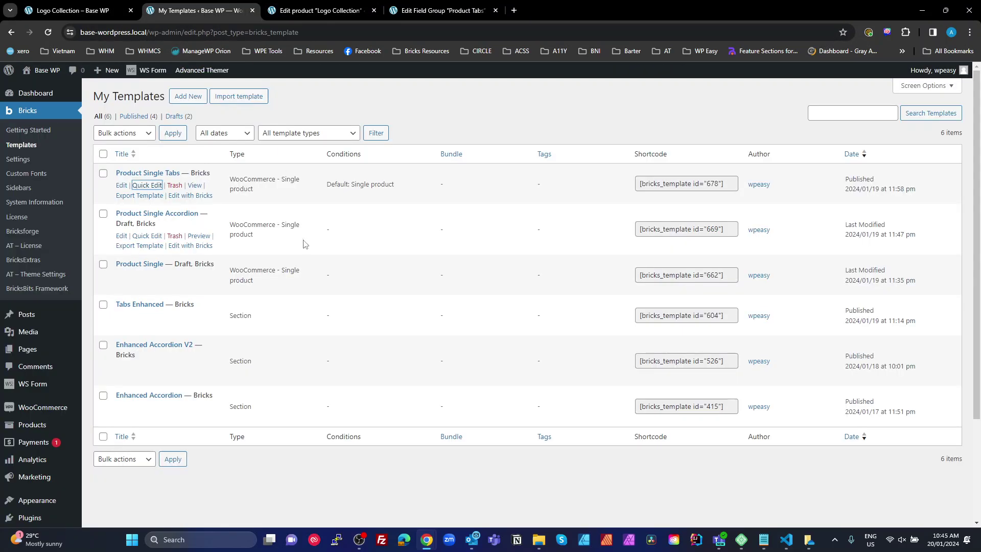
Quick Edit Product Single Tabs back to Draft and update it
{"action": "left_click", "coordinate": [146, 186]}
{"action": "left_click", "coordinate": [587, 321]}
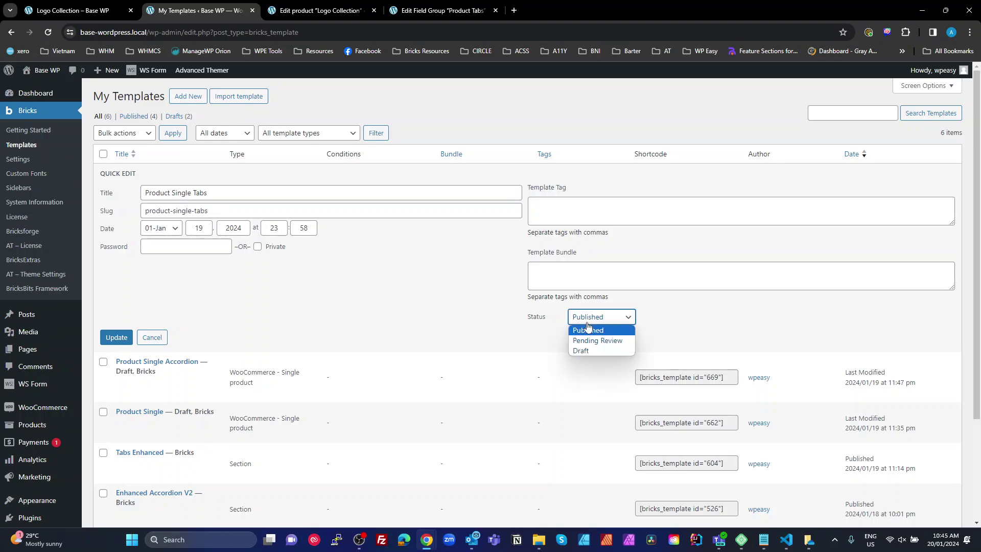
{"action": "left_click", "coordinate": [580, 350]}
{"action": "left_click", "coordinate": [115, 339]}
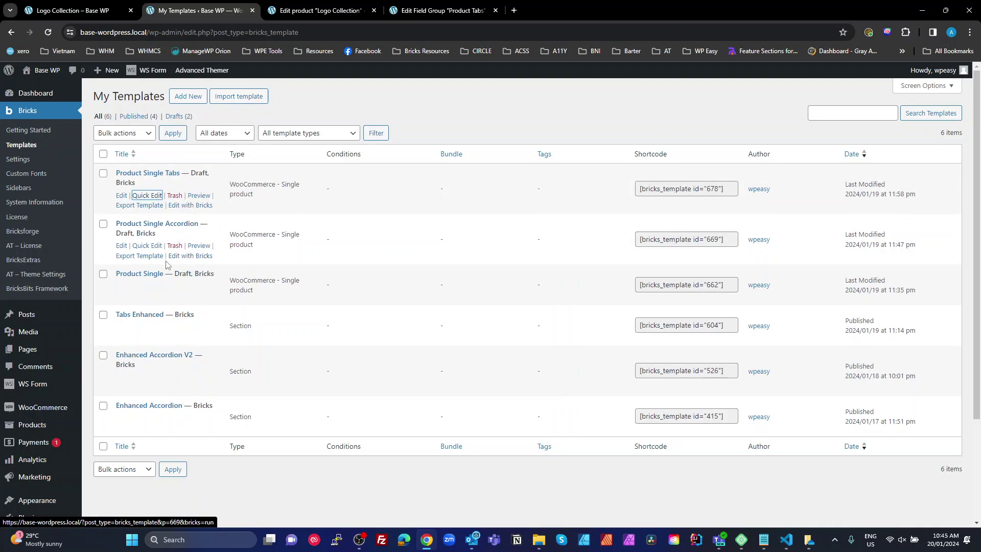
Quick Edit Product Single Accordion to Published, then return to the Logo Collection page
{"action": "left_click", "coordinate": [148, 246]}
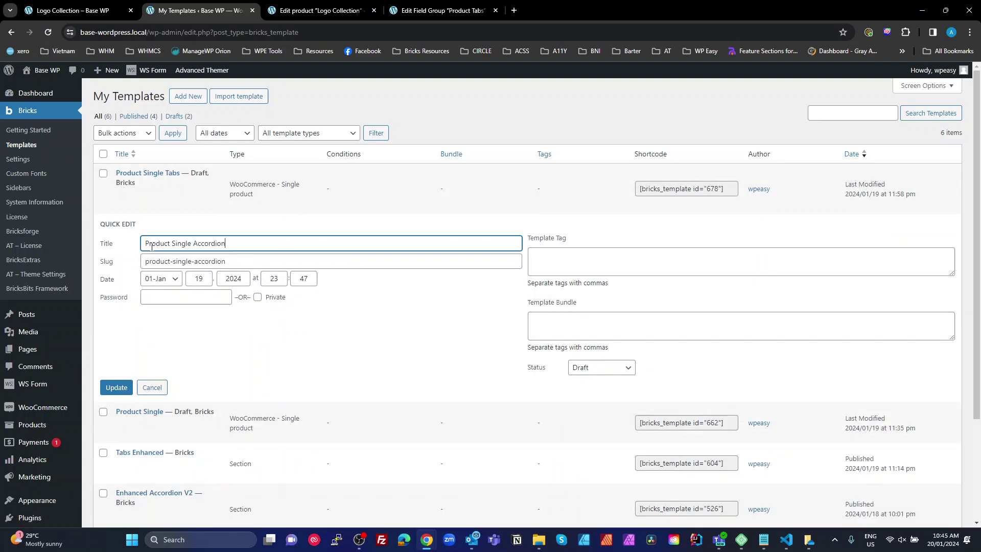
{"action": "left_click", "coordinate": [602, 370]}
{"action": "left_click", "coordinate": [602, 379]}
{"action": "left_click", "coordinate": [116, 387]}
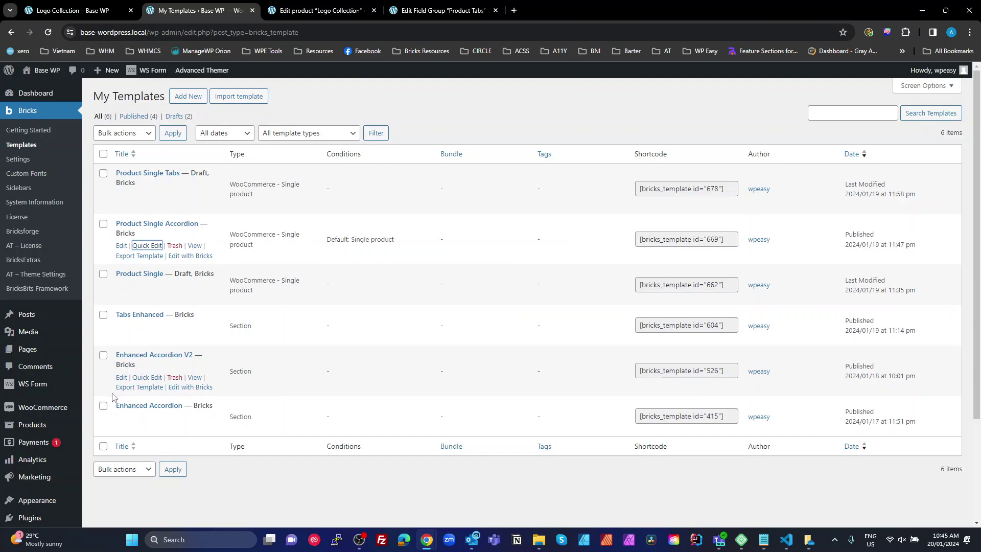
{"action": "left_click", "coordinate": [412, 8]}
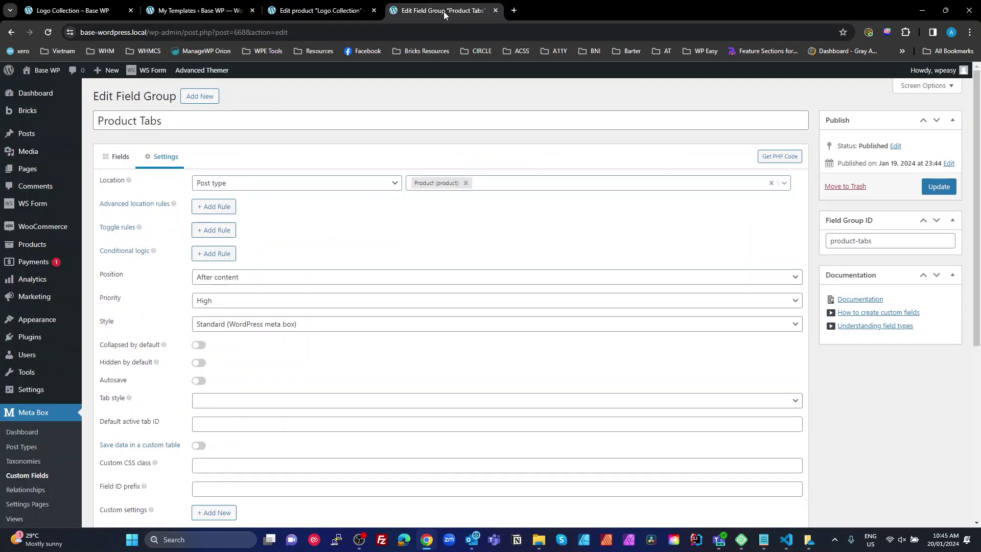
{"action": "left_click", "coordinate": [63, 12]}
Reload the page, then expand and collapse the Description, Instructions, Warranty, Shipping and Reviews accordion sections
{"action": "key", "text": "ctrl+r"}
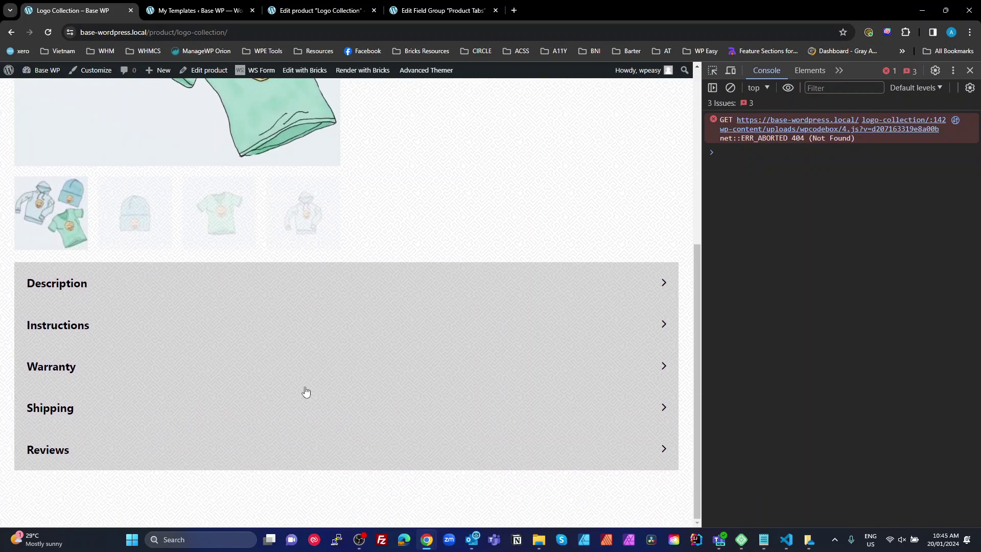
{"action": "left_click", "coordinate": [238, 287]}
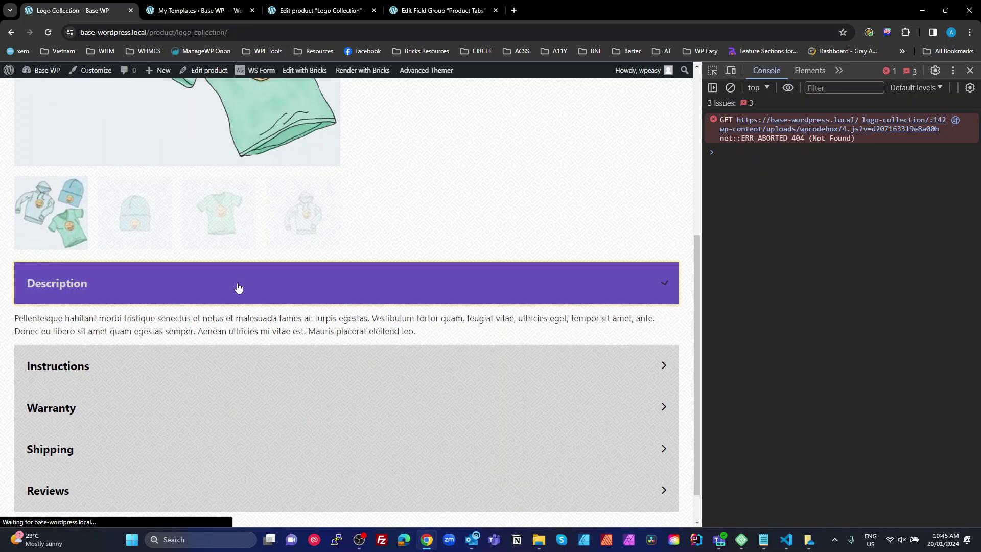
{"action": "left_click", "coordinate": [238, 287]}
{"action": "left_click", "coordinate": [202, 328]}
{"action": "left_click", "coordinate": [202, 338]}
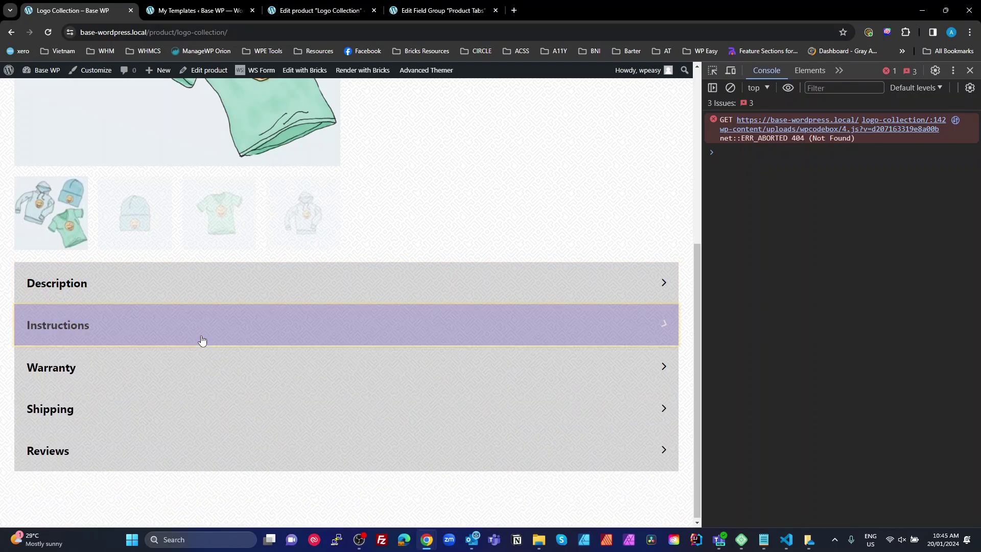
{"action": "left_click", "coordinate": [193, 368]}
{"action": "left_click", "coordinate": [192, 368]}
{"action": "left_click", "coordinate": [171, 409]}
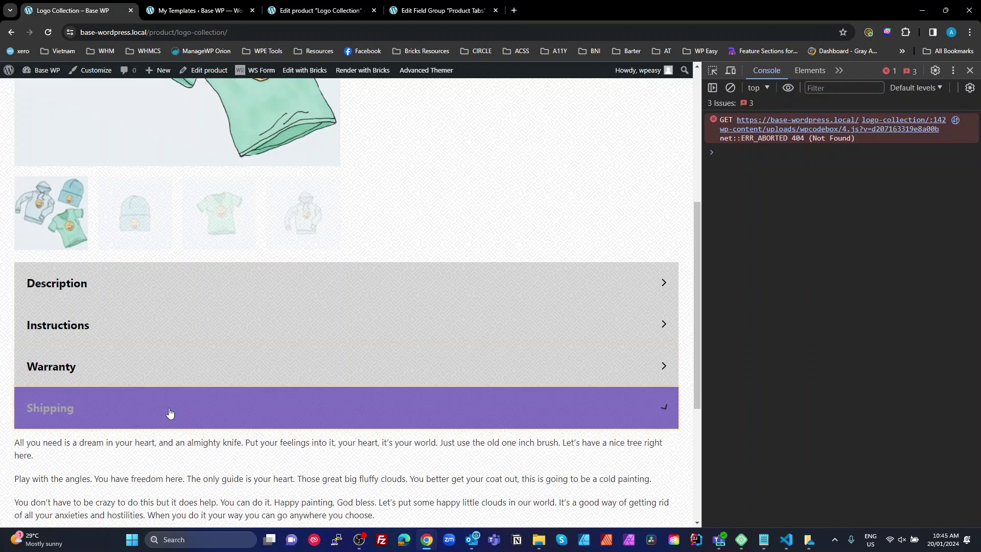
{"action": "scroll", "coordinate": [185, 408], "scroll_direction": "down", "scroll_amount": 4}
{"action": "left_click", "coordinate": [144, 214]}
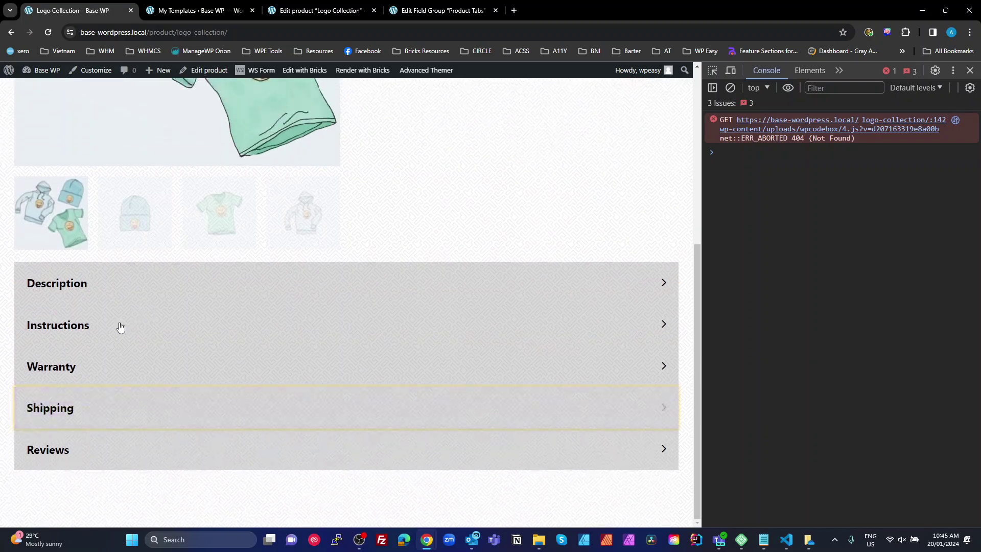
{"action": "left_click", "coordinate": [100, 449]}
{"action": "left_click", "coordinate": [102, 451]}
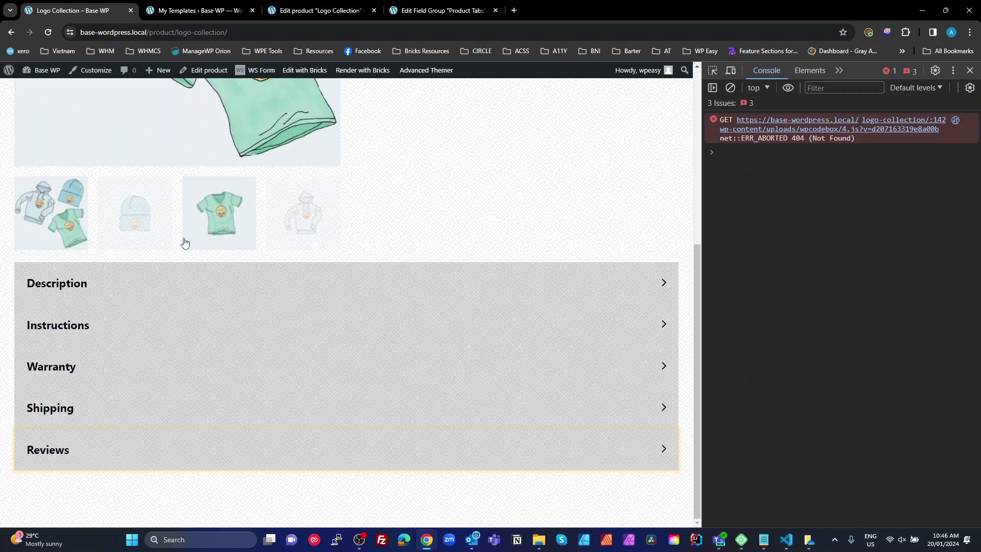
Switch to iPhone 14 Pro Max preview and toggle each of the five accordion sections
{"action": "left_click", "coordinate": [730, 71]}
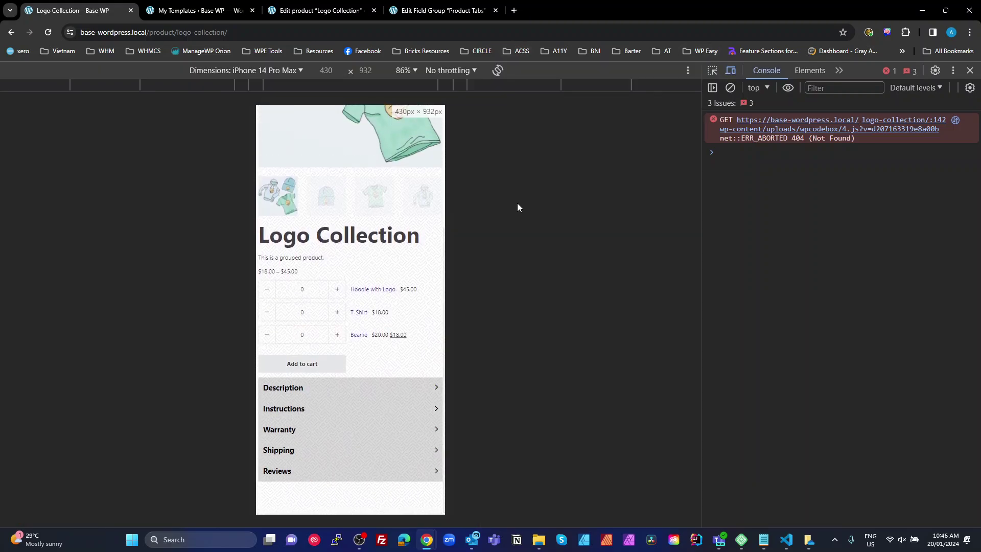
{"action": "left_click", "coordinate": [302, 390]}
{"action": "left_click", "coordinate": [302, 390]}
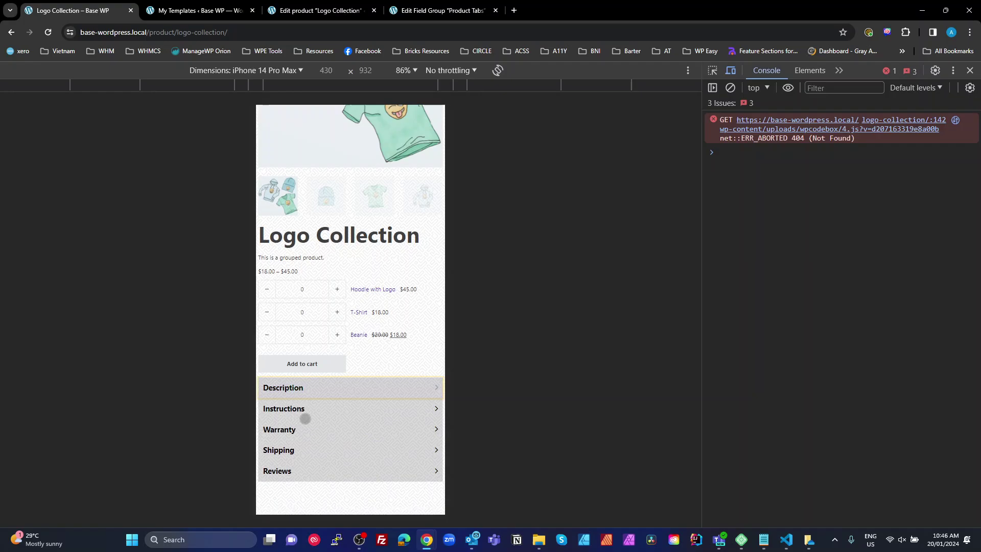
{"action": "left_click", "coordinate": [306, 411]}
{"action": "left_click", "coordinate": [304, 415]}
{"action": "left_click", "coordinate": [307, 429]}
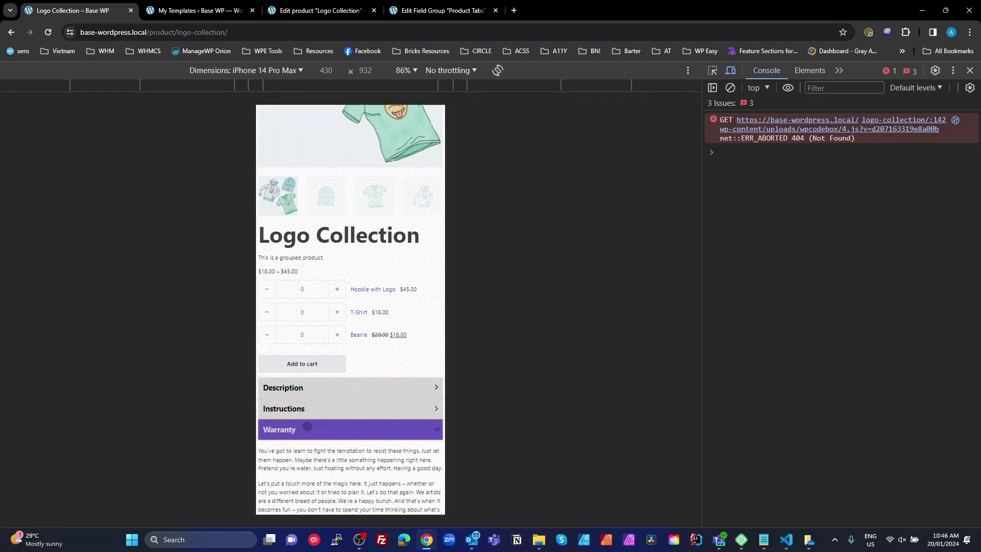
{"action": "left_click", "coordinate": [307, 429]}
{"action": "left_click", "coordinate": [301, 450]}
{"action": "left_click", "coordinate": [302, 450]}
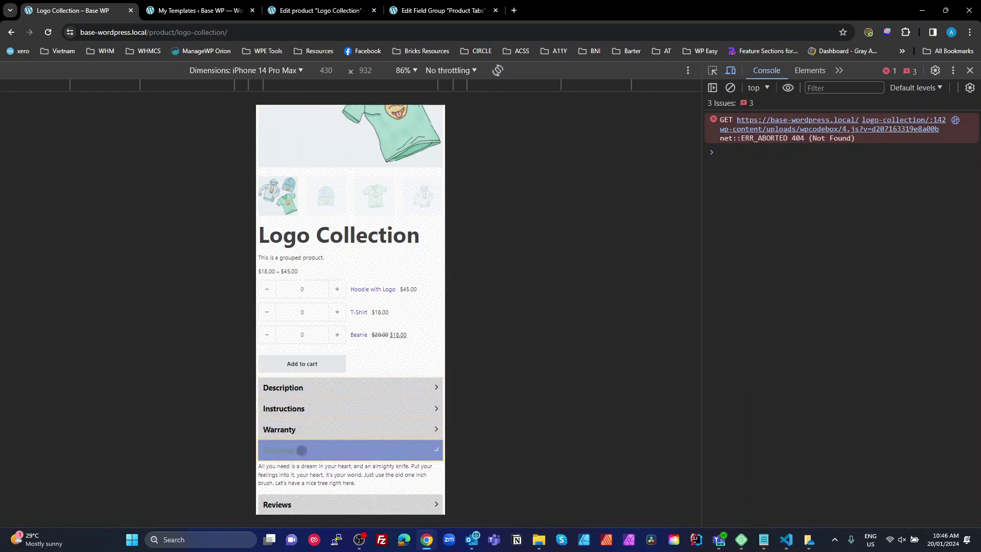
{"action": "left_click", "coordinate": [299, 472]}
{"action": "left_click", "coordinate": [299, 473]}
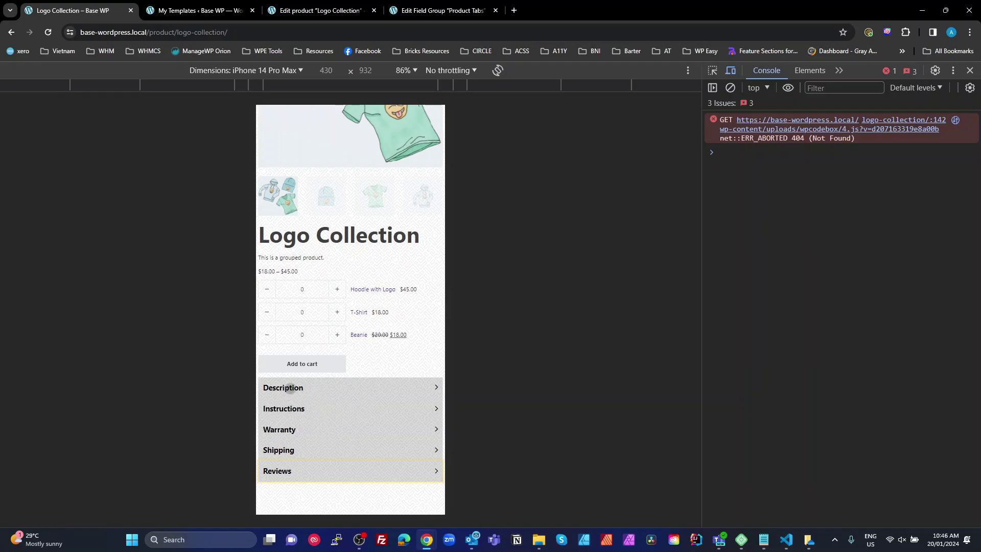
Re-check the Description and Reviews sections by expanding and collapsing them again
{"action": "left_click", "coordinate": [286, 390]}
{"action": "left_click", "coordinate": [308, 388]}
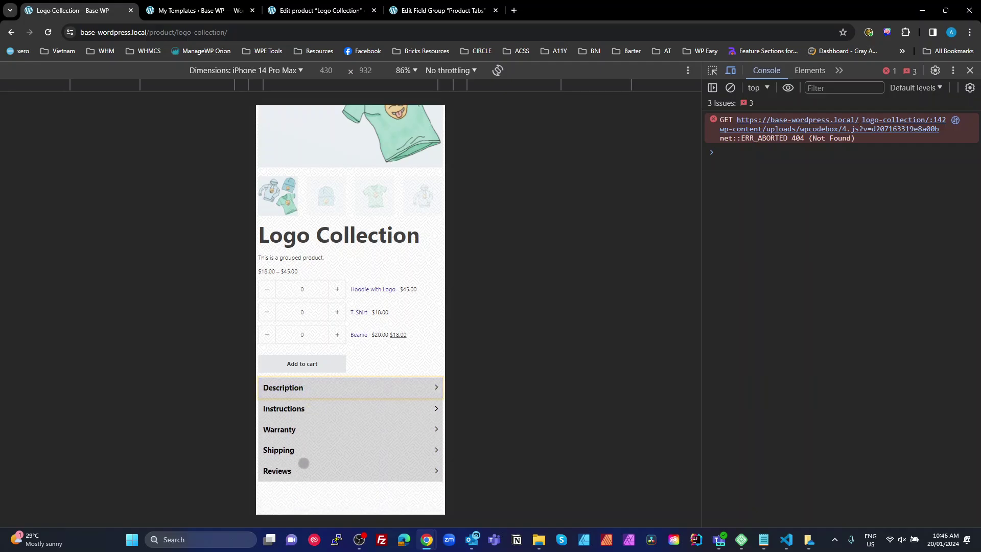
{"action": "left_click", "coordinate": [296, 475]}
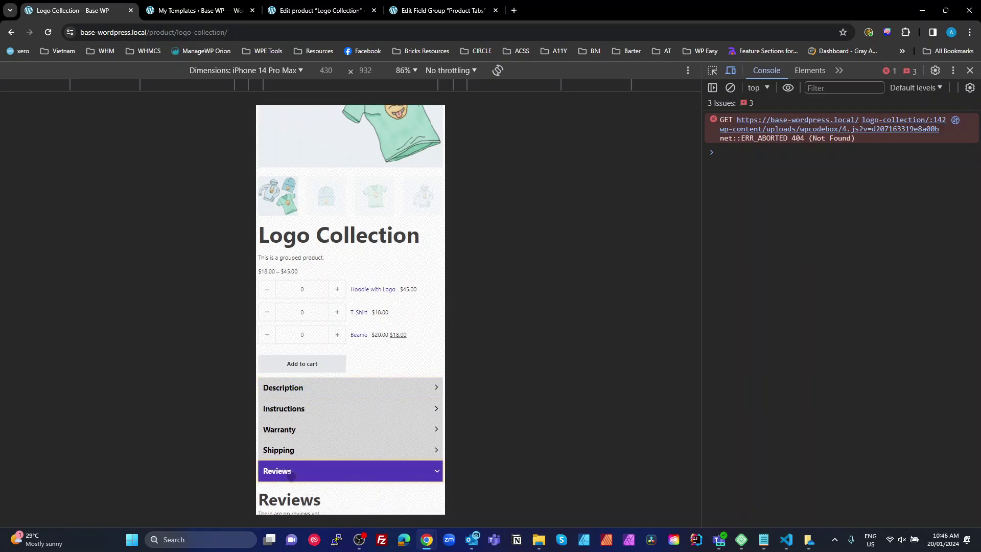
{"action": "left_click", "coordinate": [291, 475]}
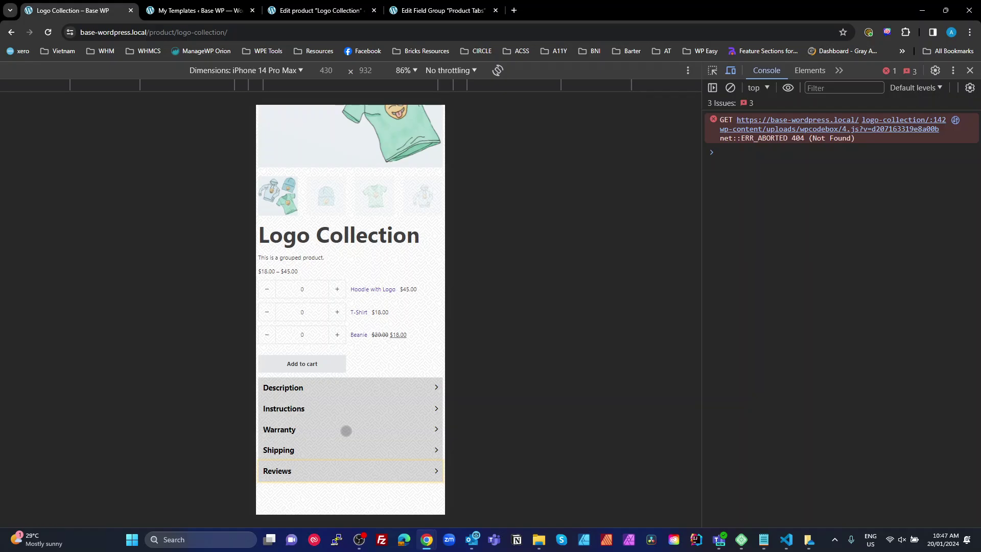
{"action": "left_click", "coordinate": [368, 407]}
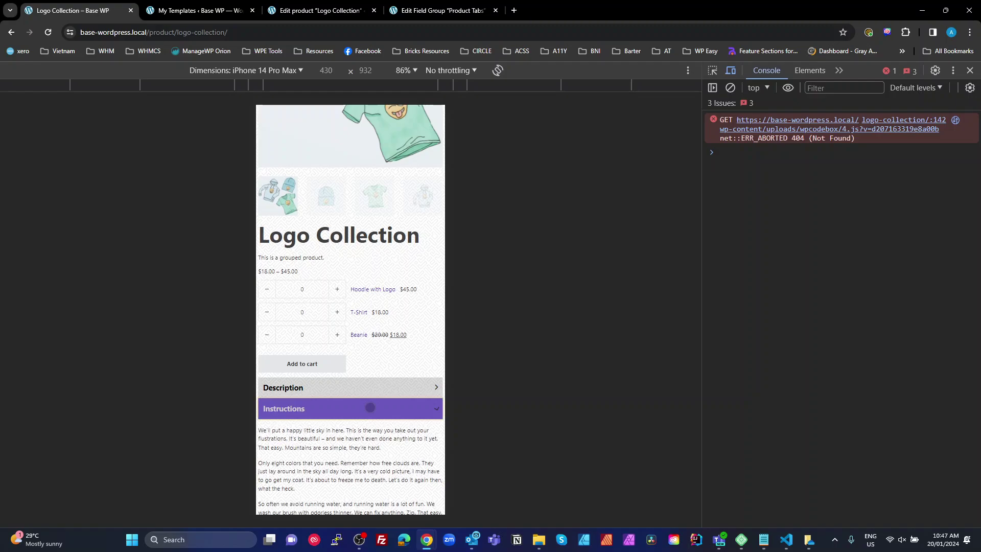
{"action": "left_click", "coordinate": [361, 392]}
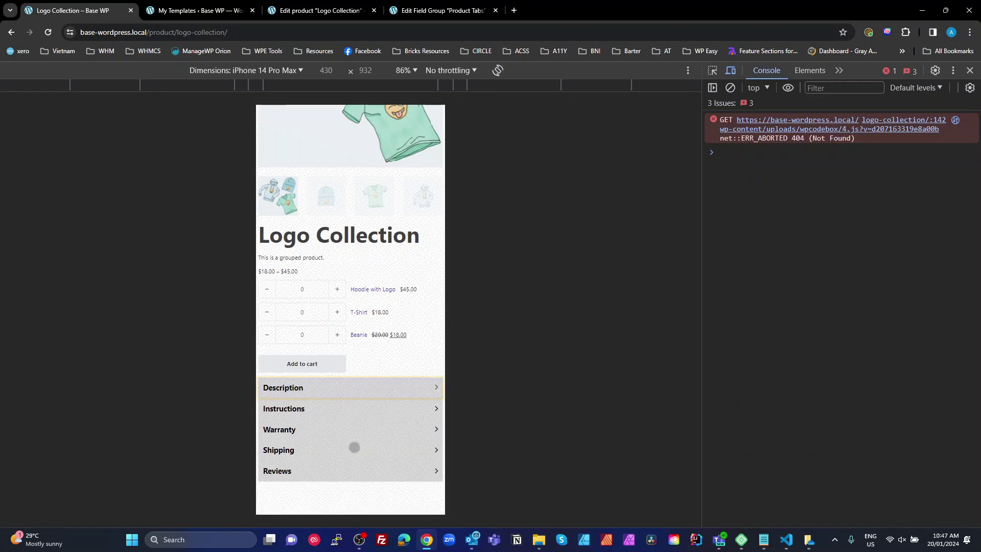